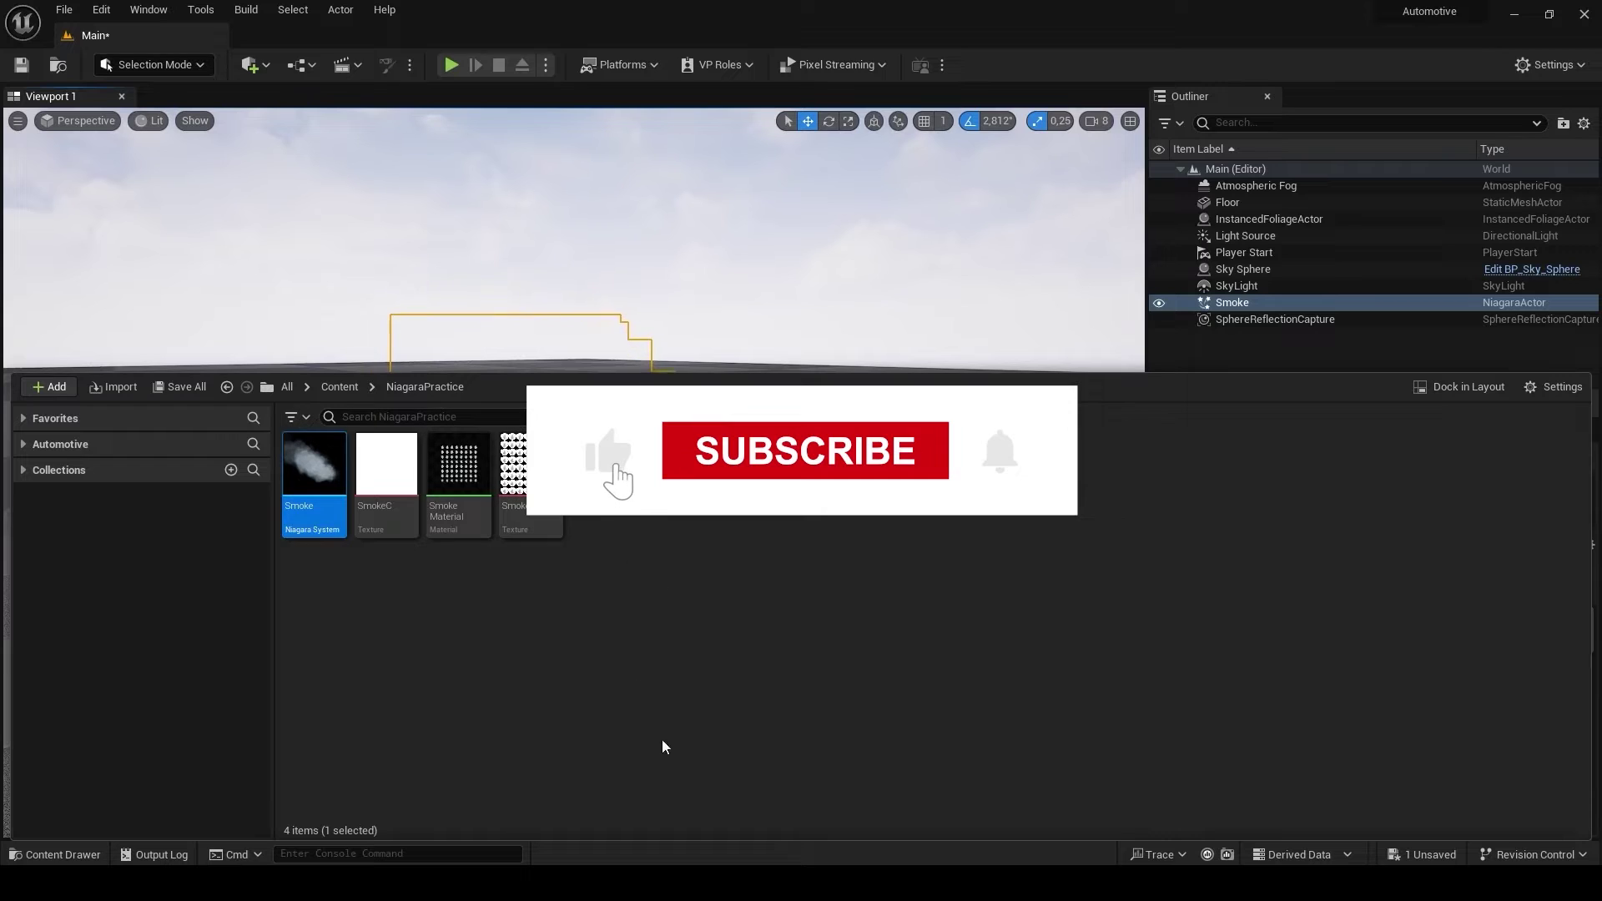
Step: Create a new Material asset named Sm in the NiagaraPractice folder
click(58, 853)
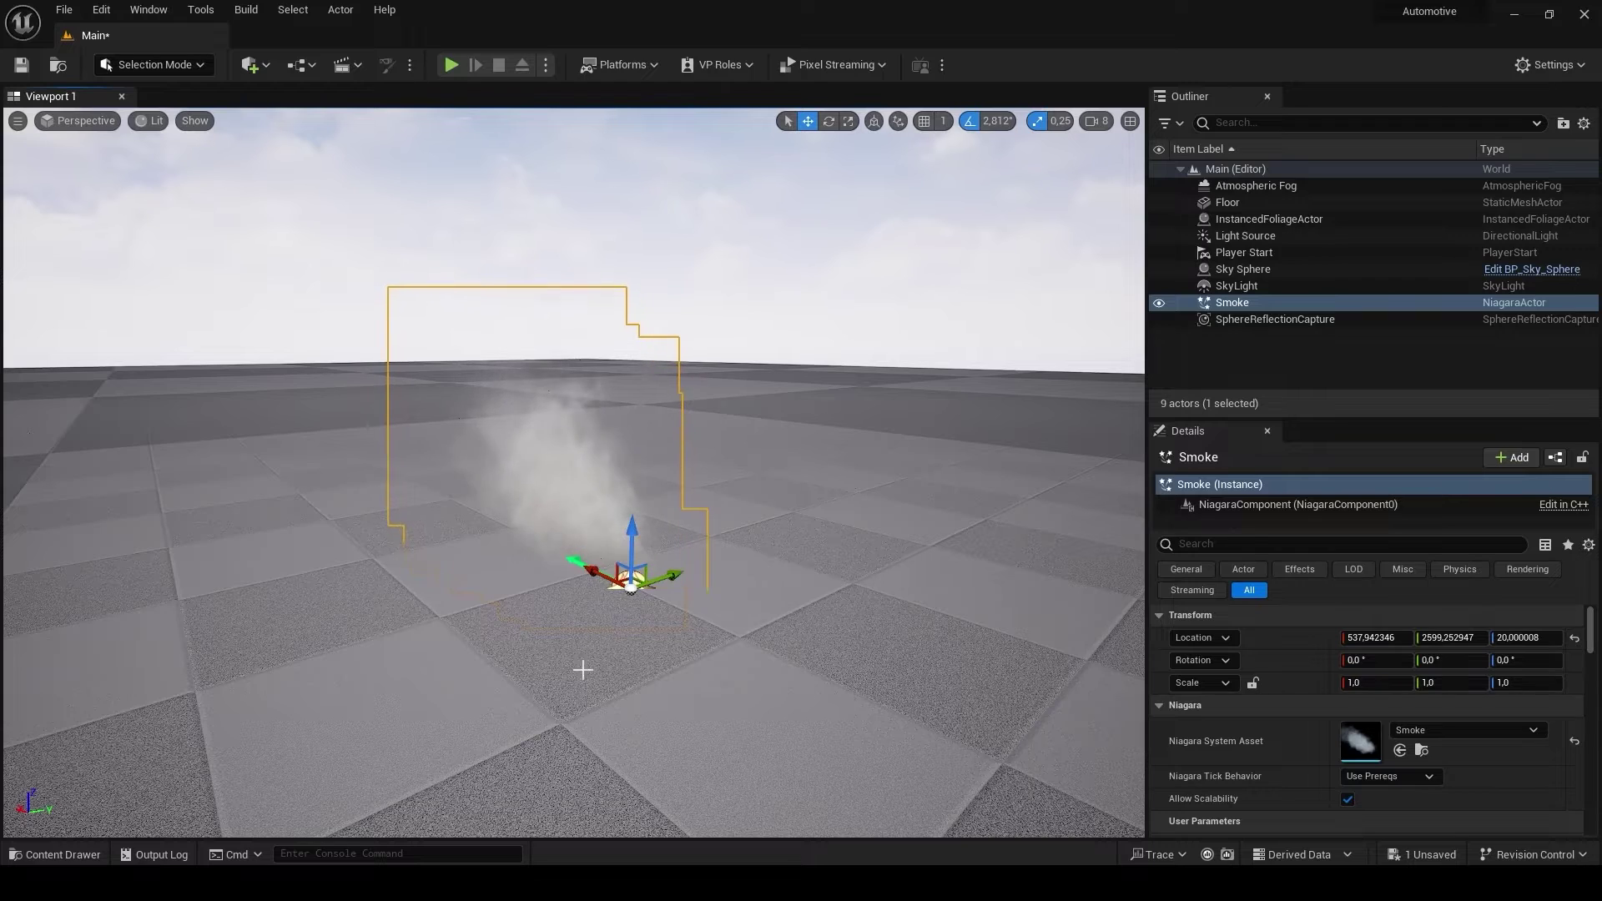
click(55, 853)
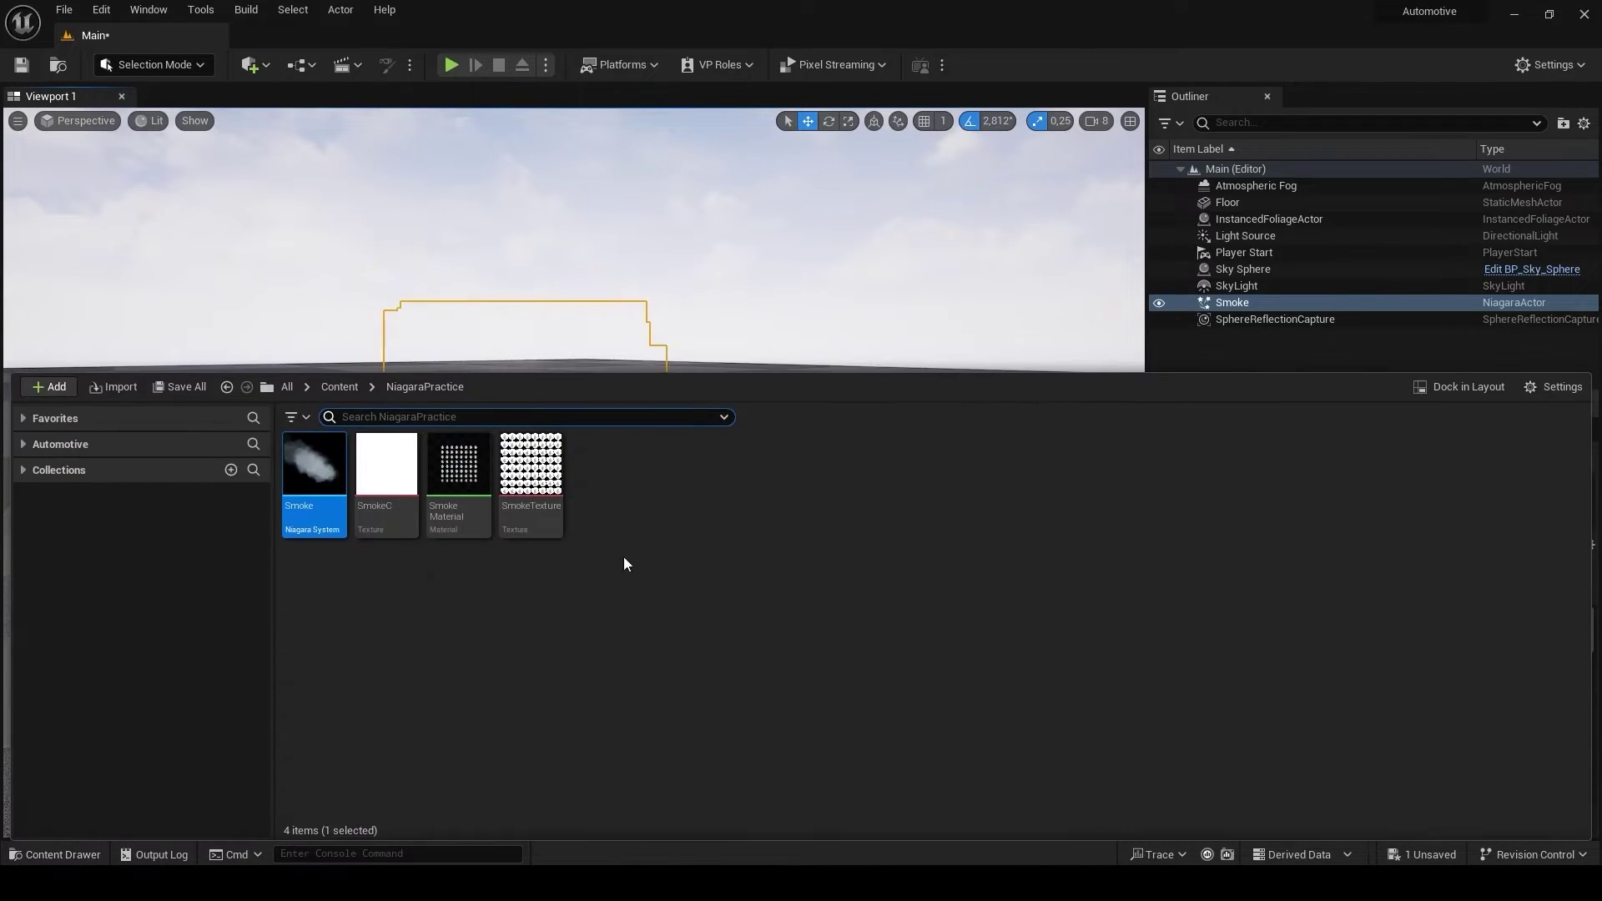
right_click(670, 566)
click(728, 396)
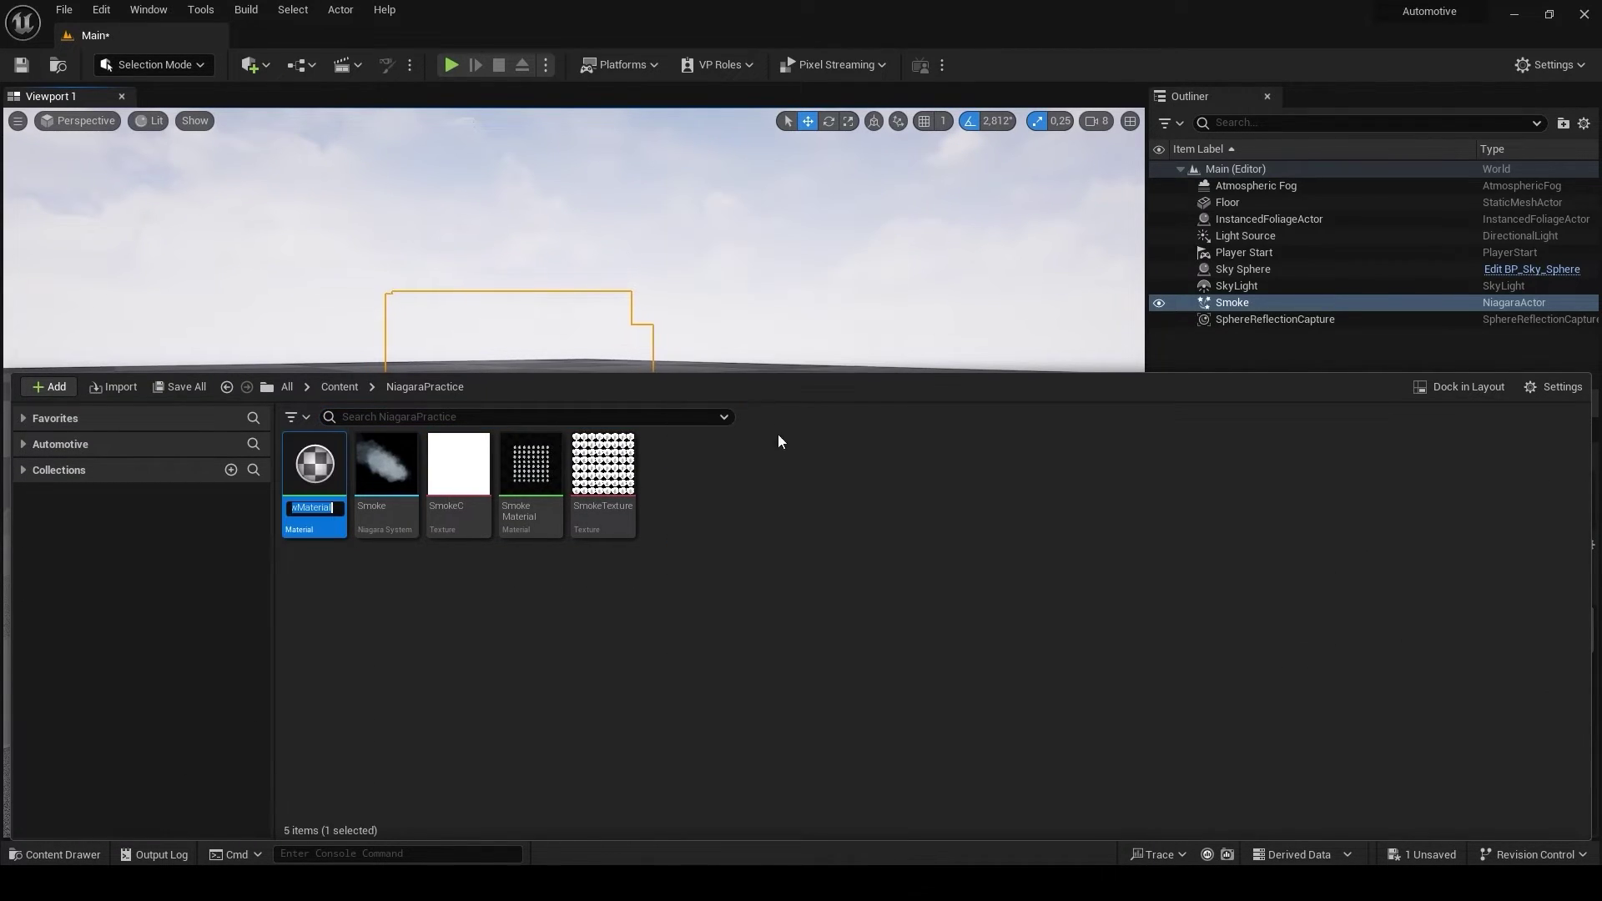
text(Sm)
key(Return)
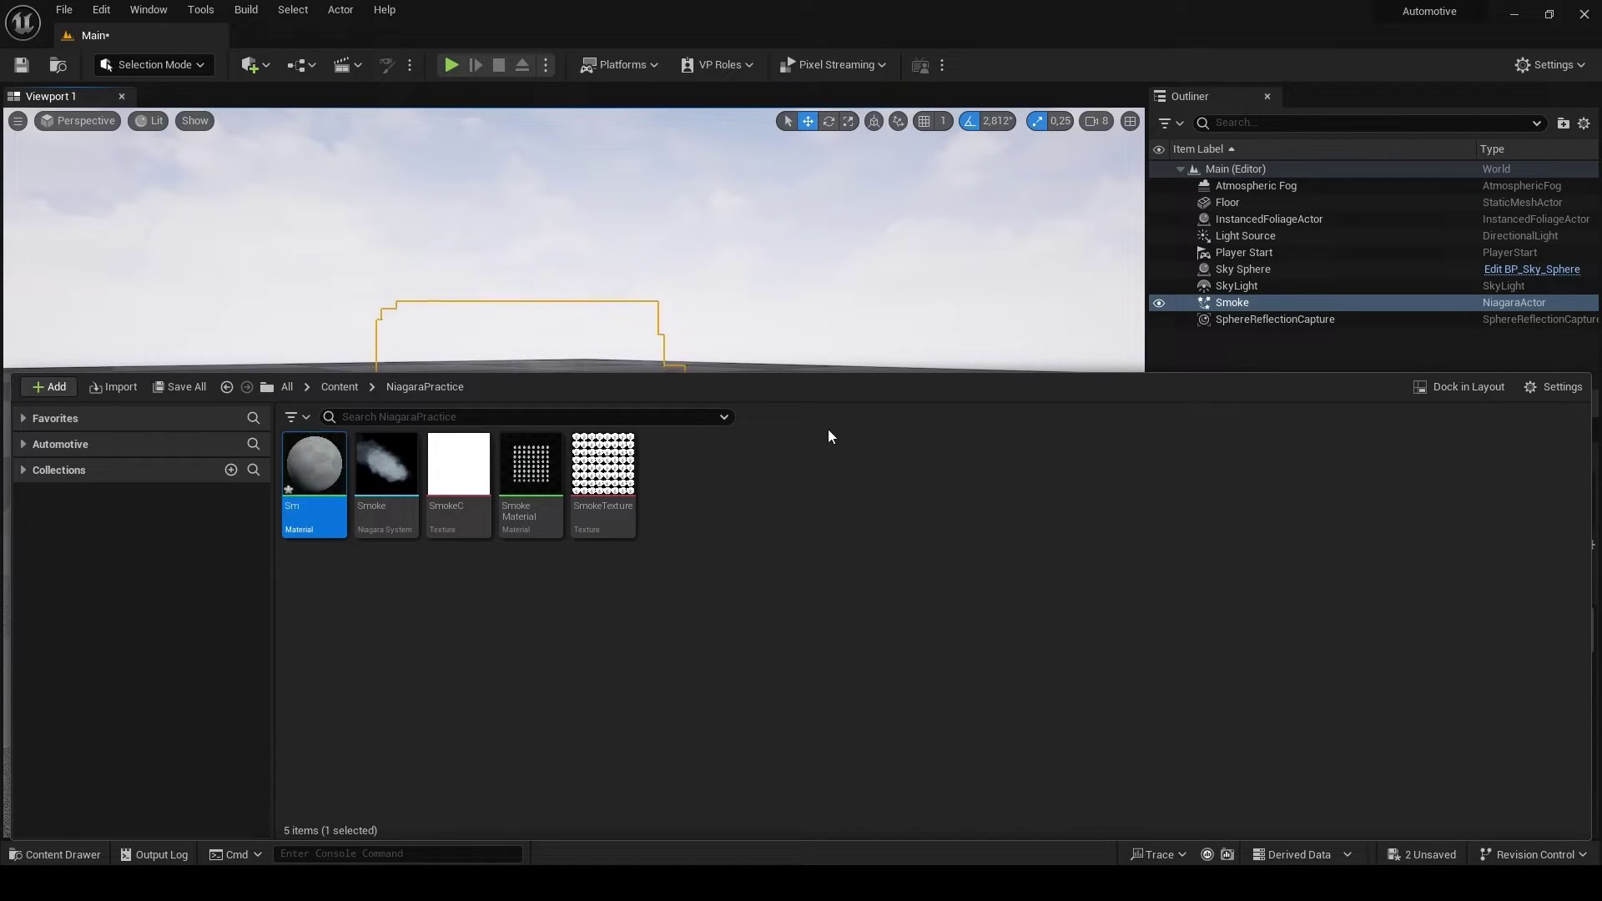
key(ctrl+space)
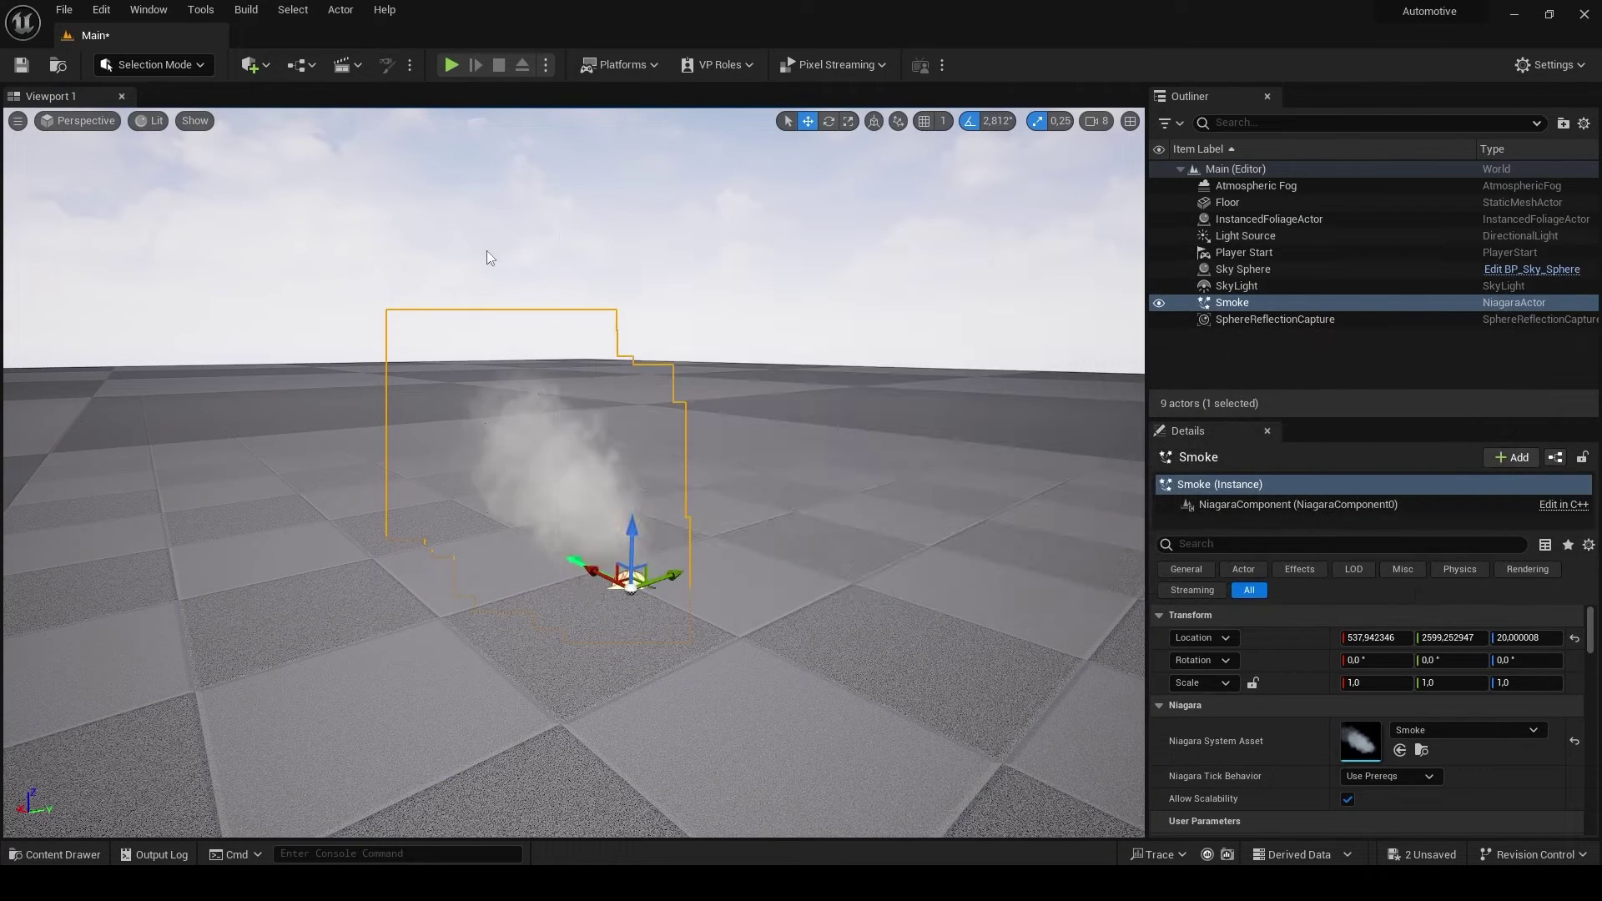
Step: Maximize the Sm material editor and set its Blend Mode to Translucent
click(1043, 251)
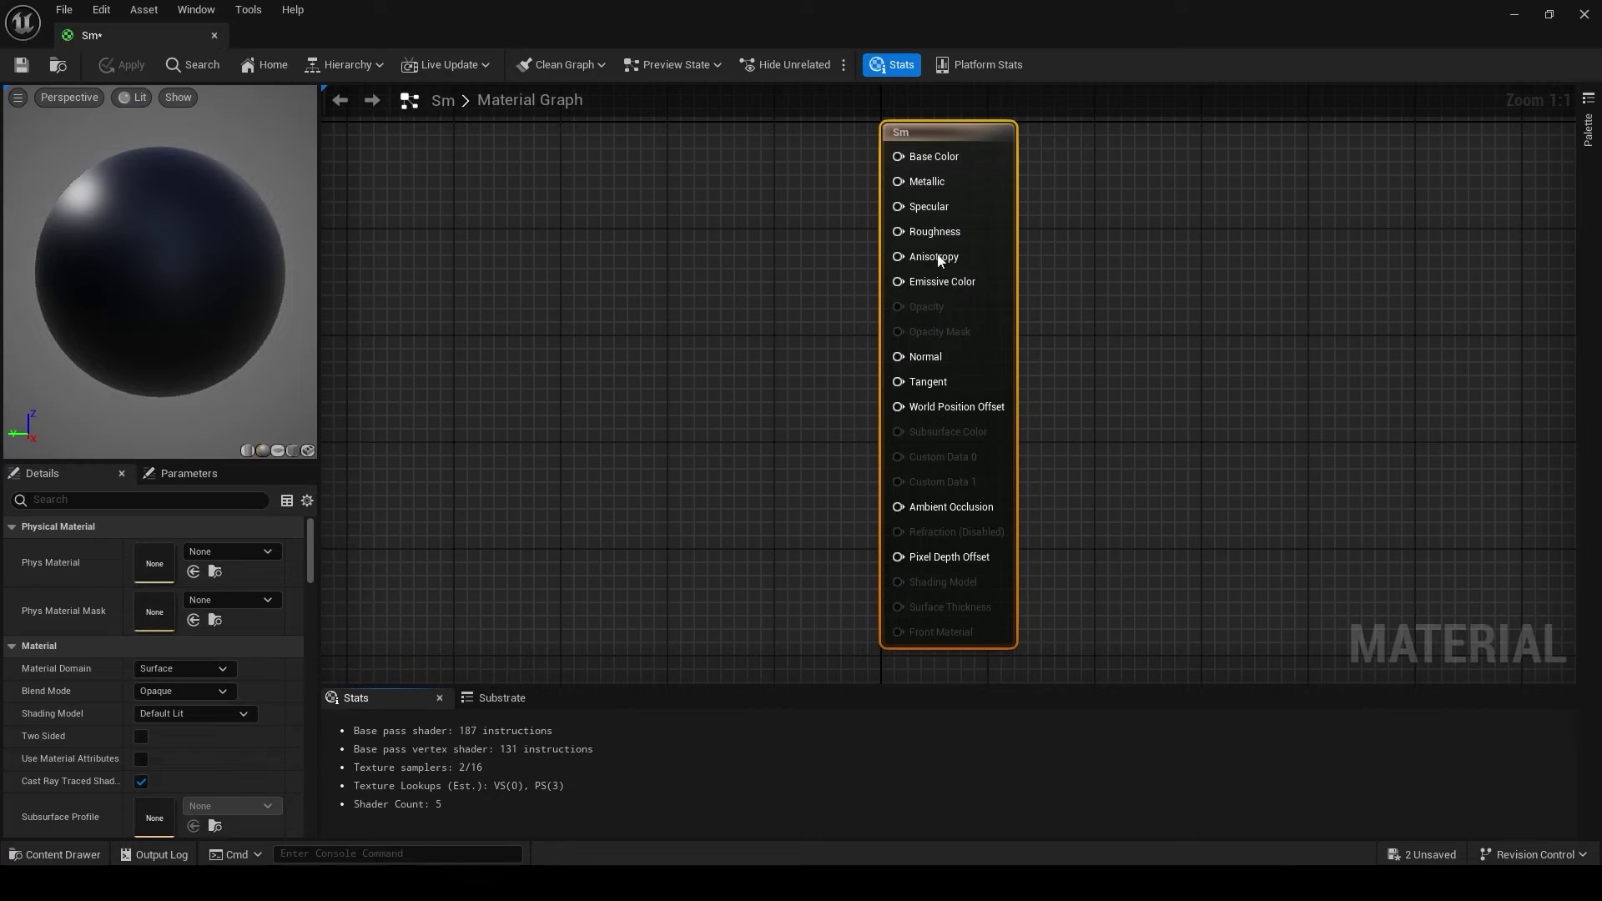
drag(958, 129, 1039, 143)
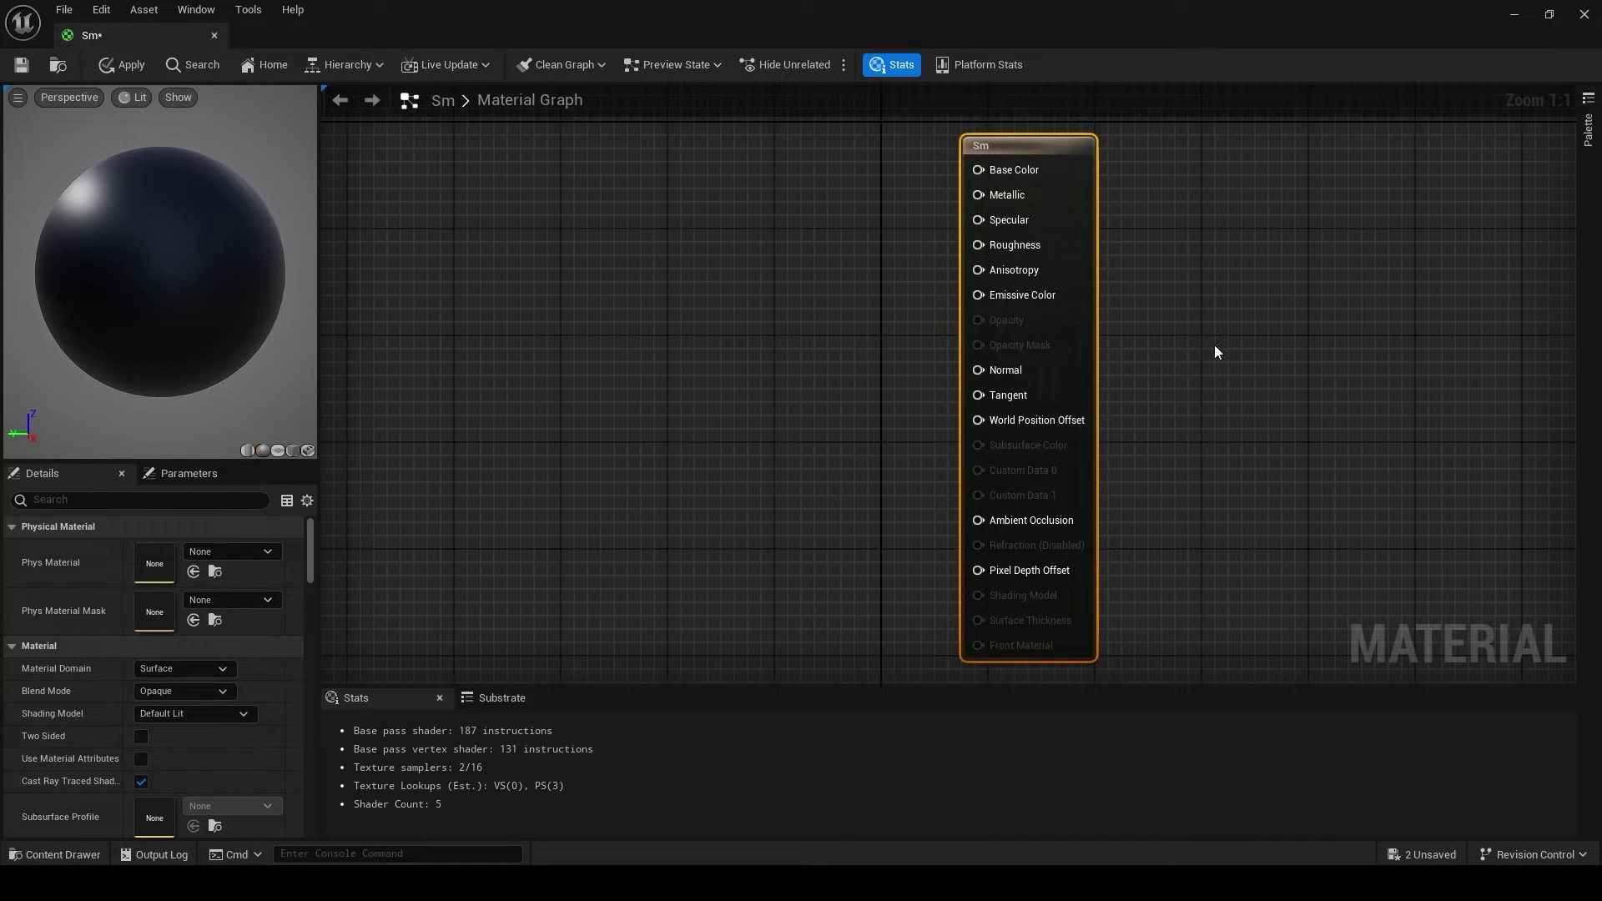
scroll(848, 266, down, 3)
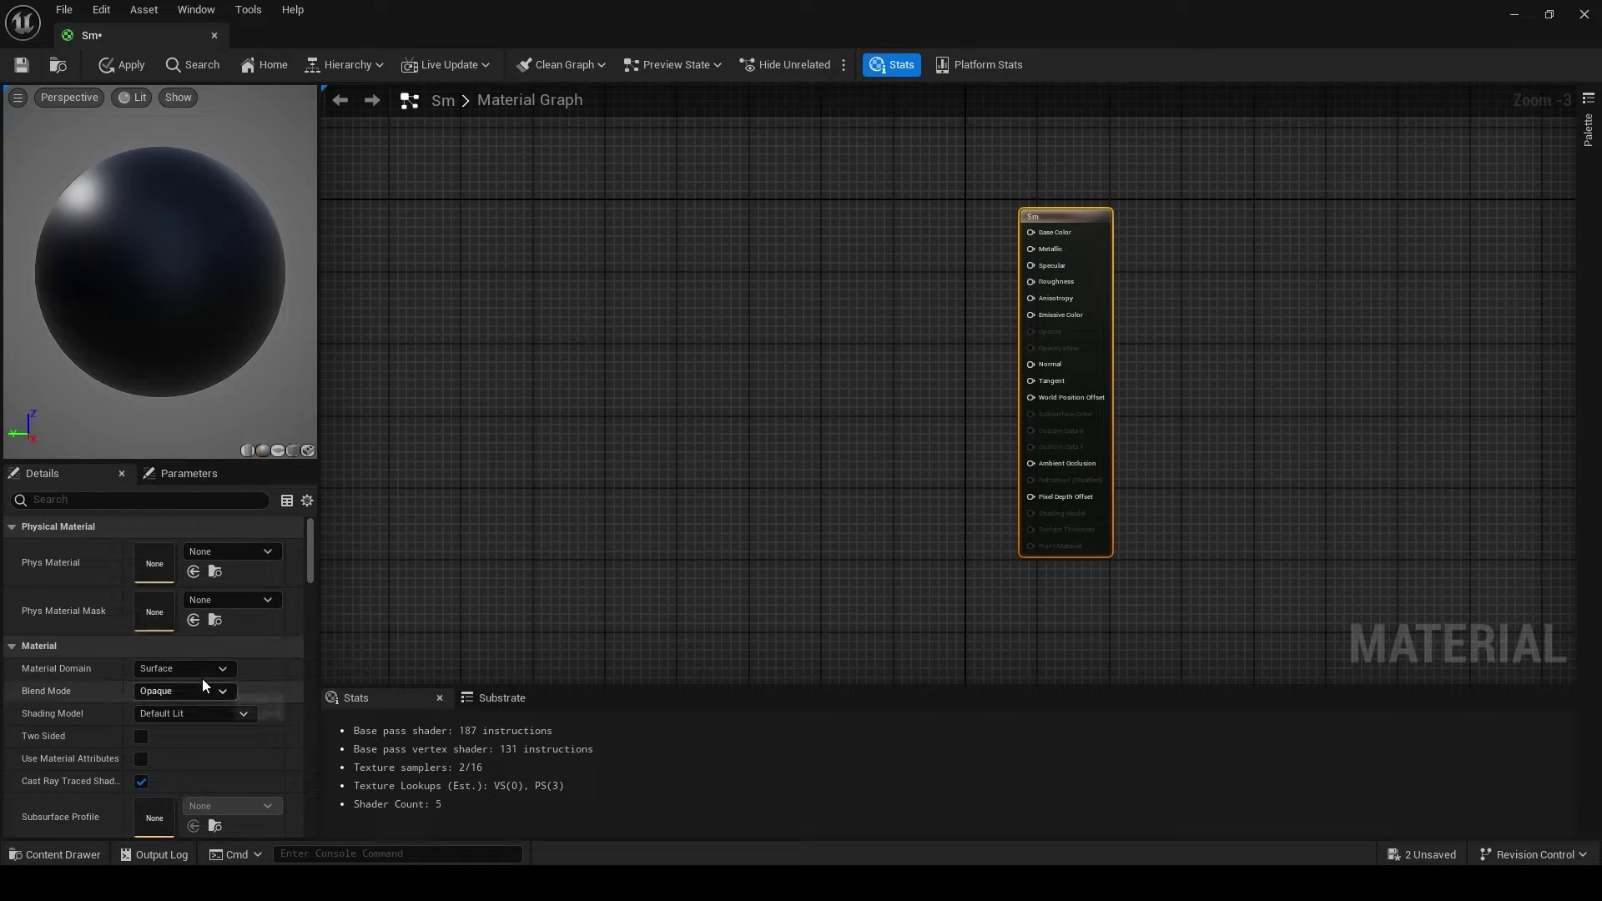
click(184, 690)
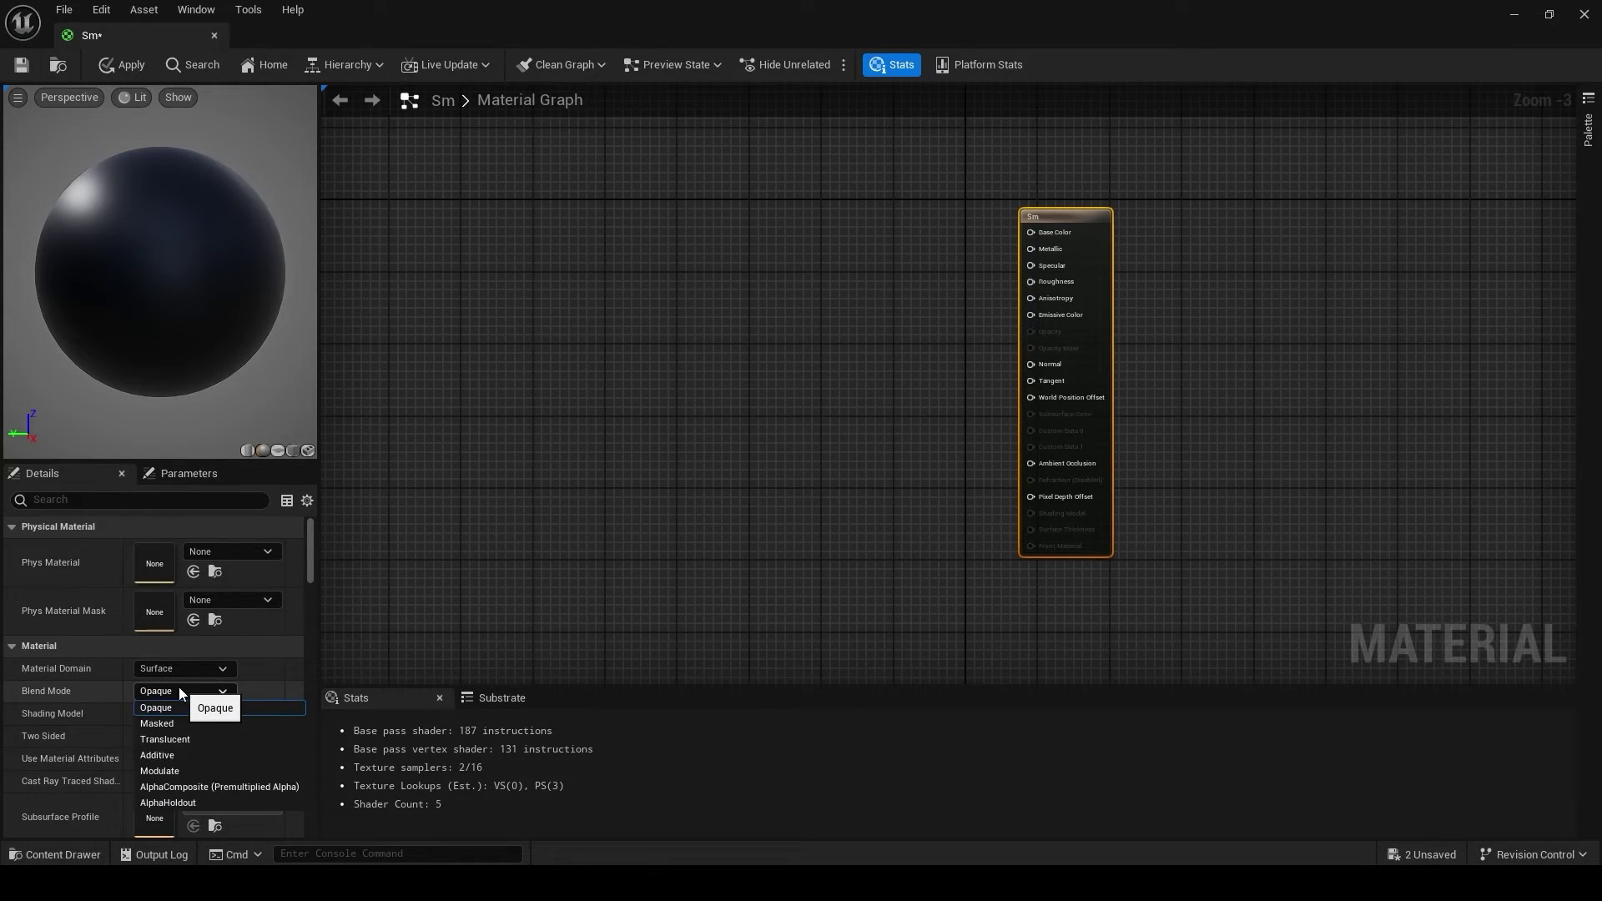
click(187, 739)
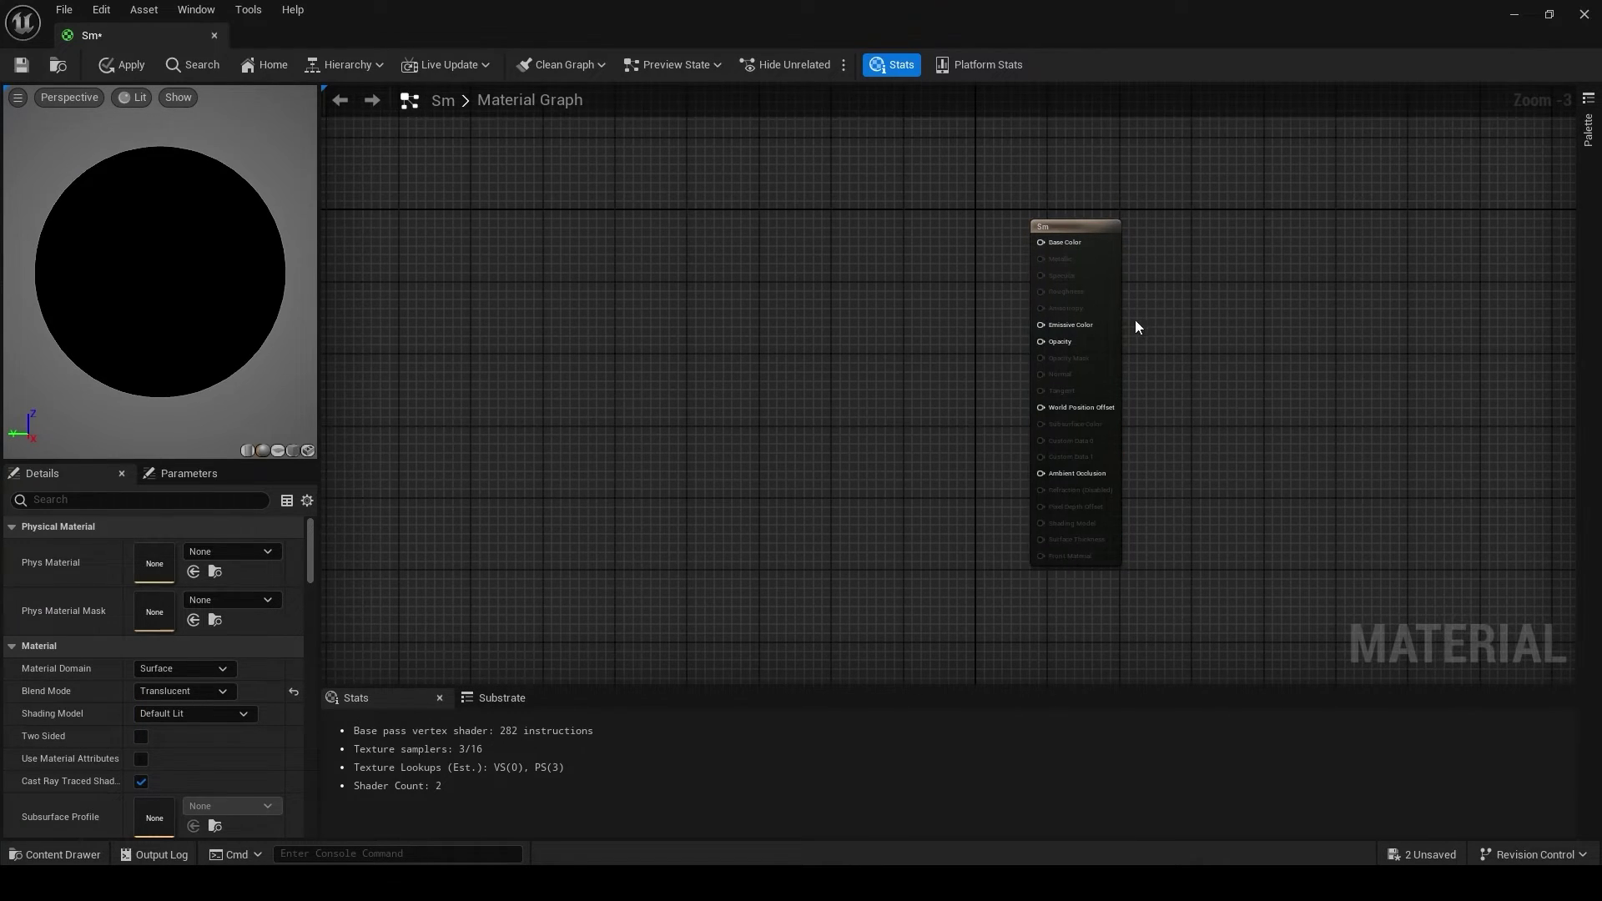
scroll(1077, 330, up, 3)
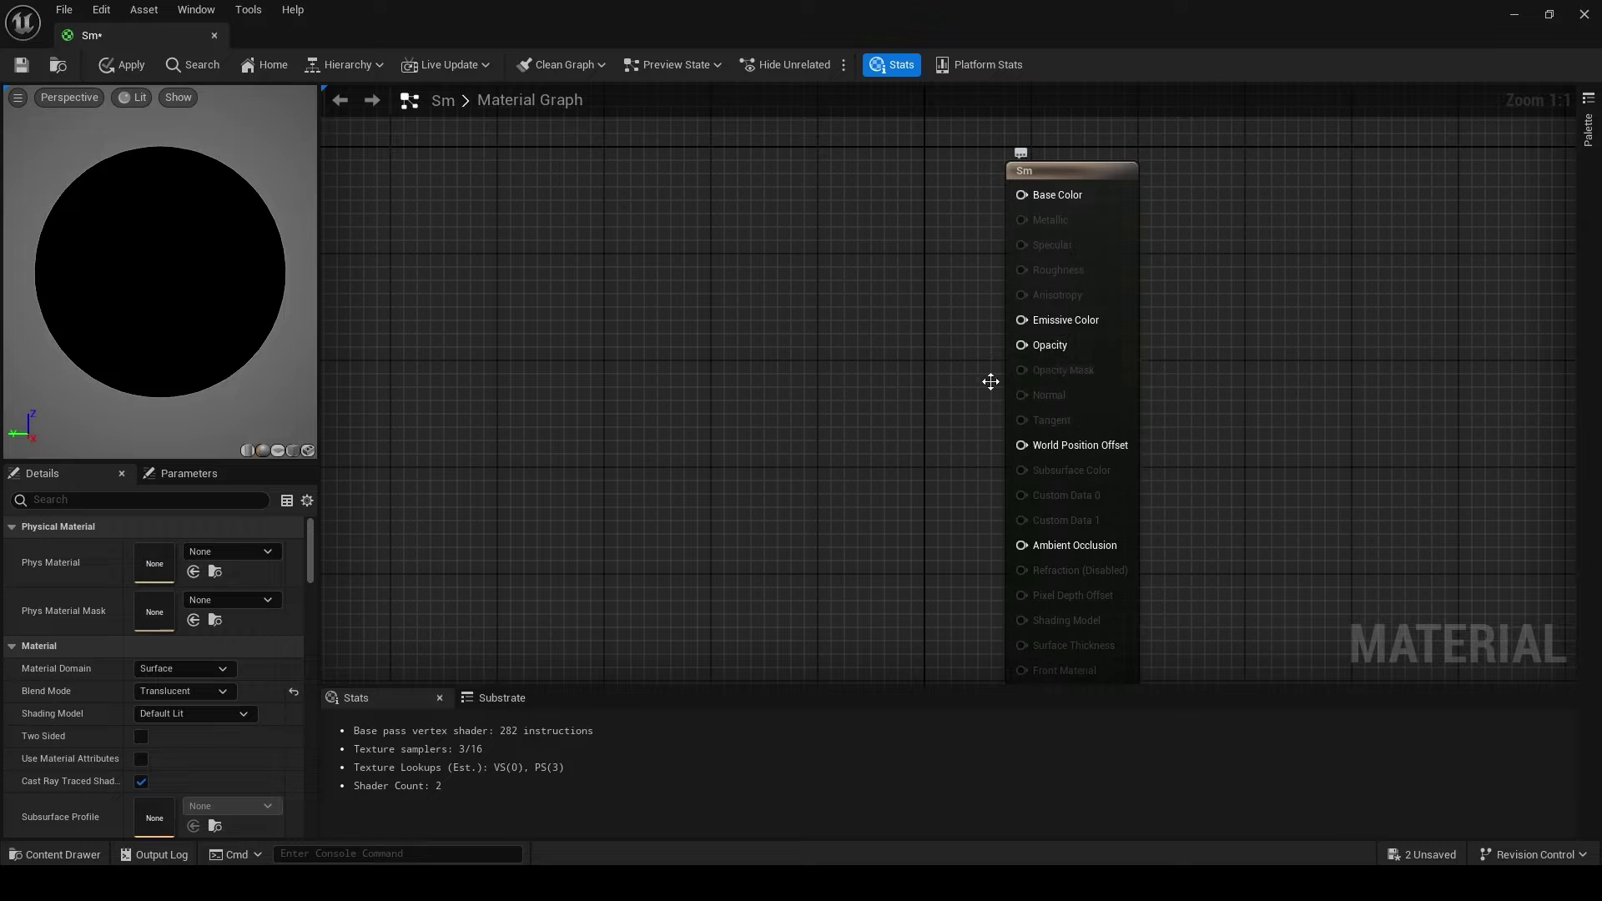
scroll(979, 383, down, 2)
right_drag(898, 383, 825, 406)
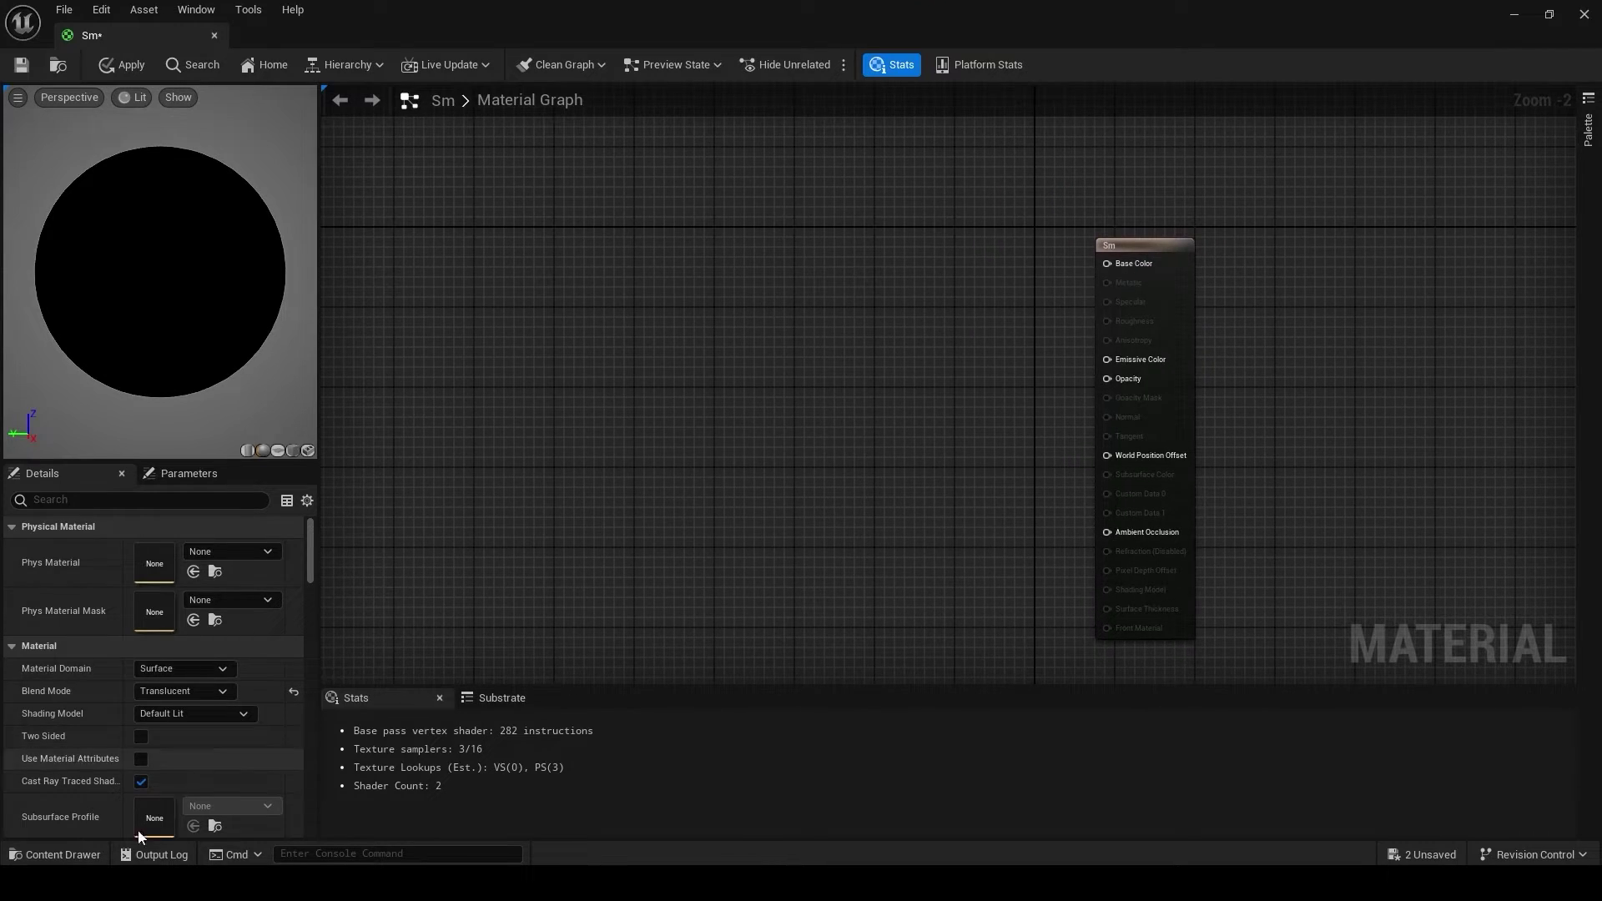
Step: Drop SmokeTexture and SmokeC into the graph as Texture Sample nodes and arrange them
click(55, 854)
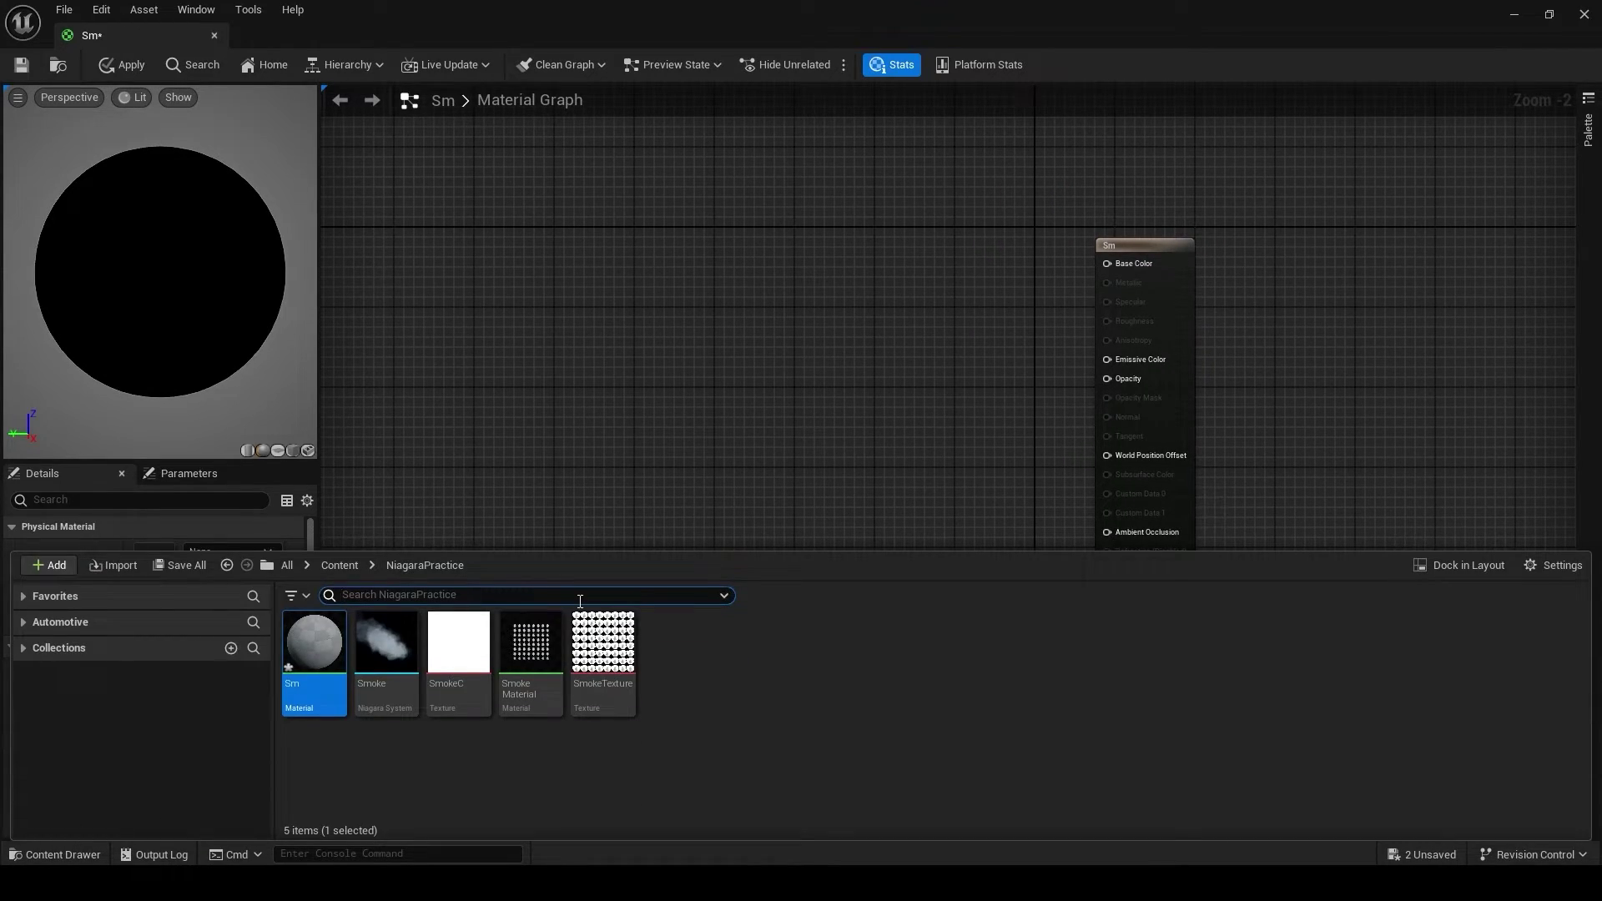
drag(603, 651, 548, 456)
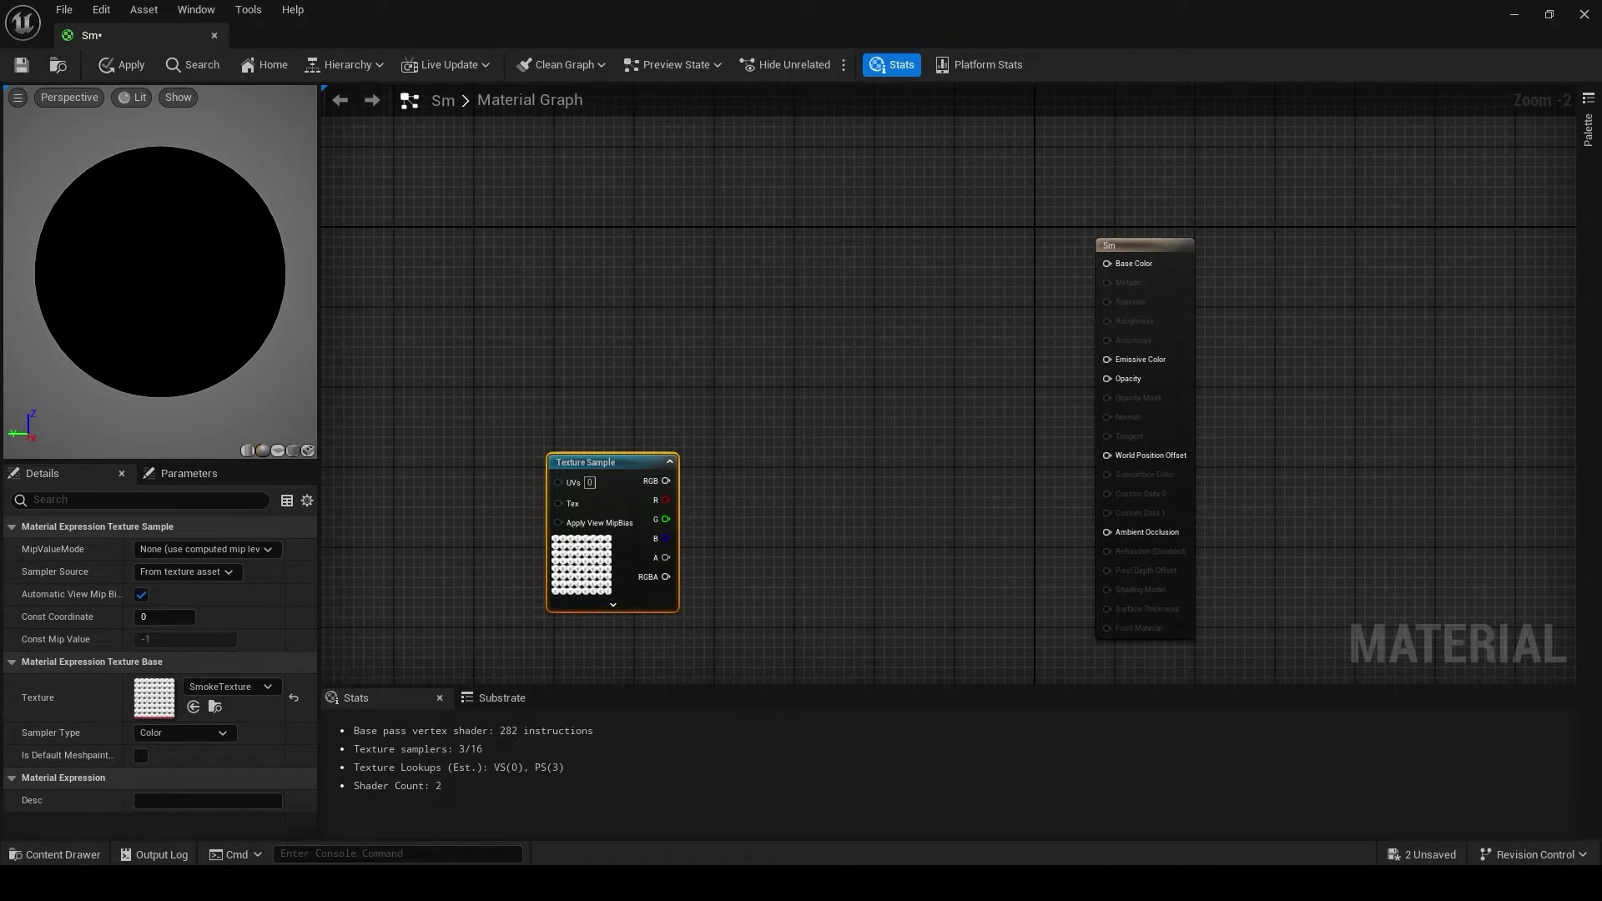
click(54, 854)
drag(458, 660, 642, 156)
right_drag(833, 307, 1023, 356)
drag(834, 205, 747, 202)
drag(803, 517, 704, 539)
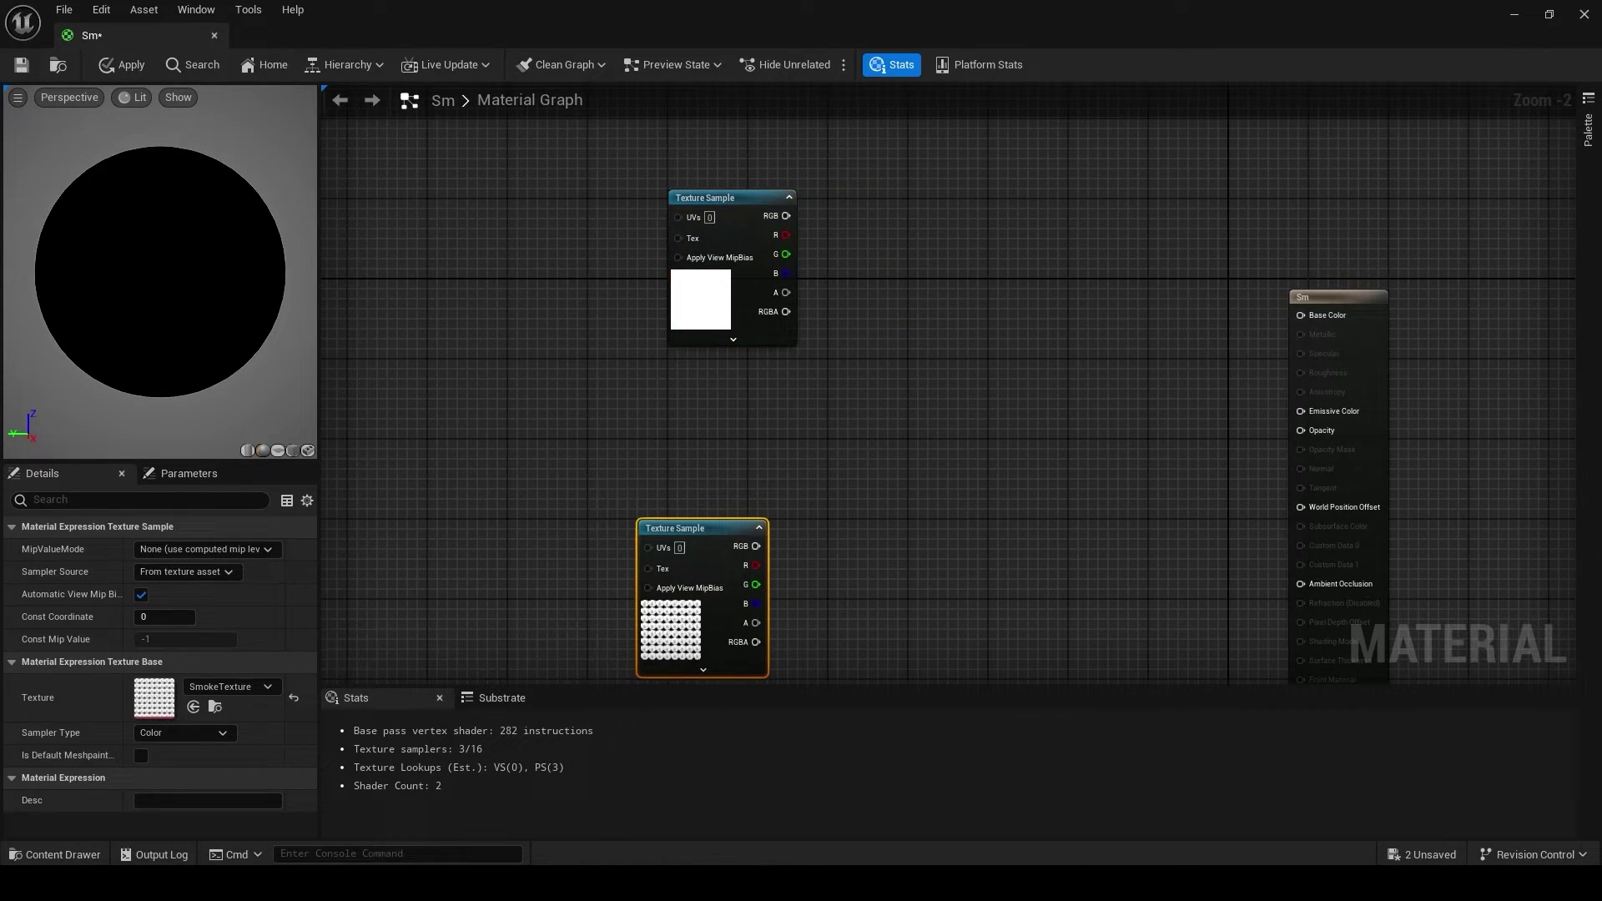
click(55, 854)
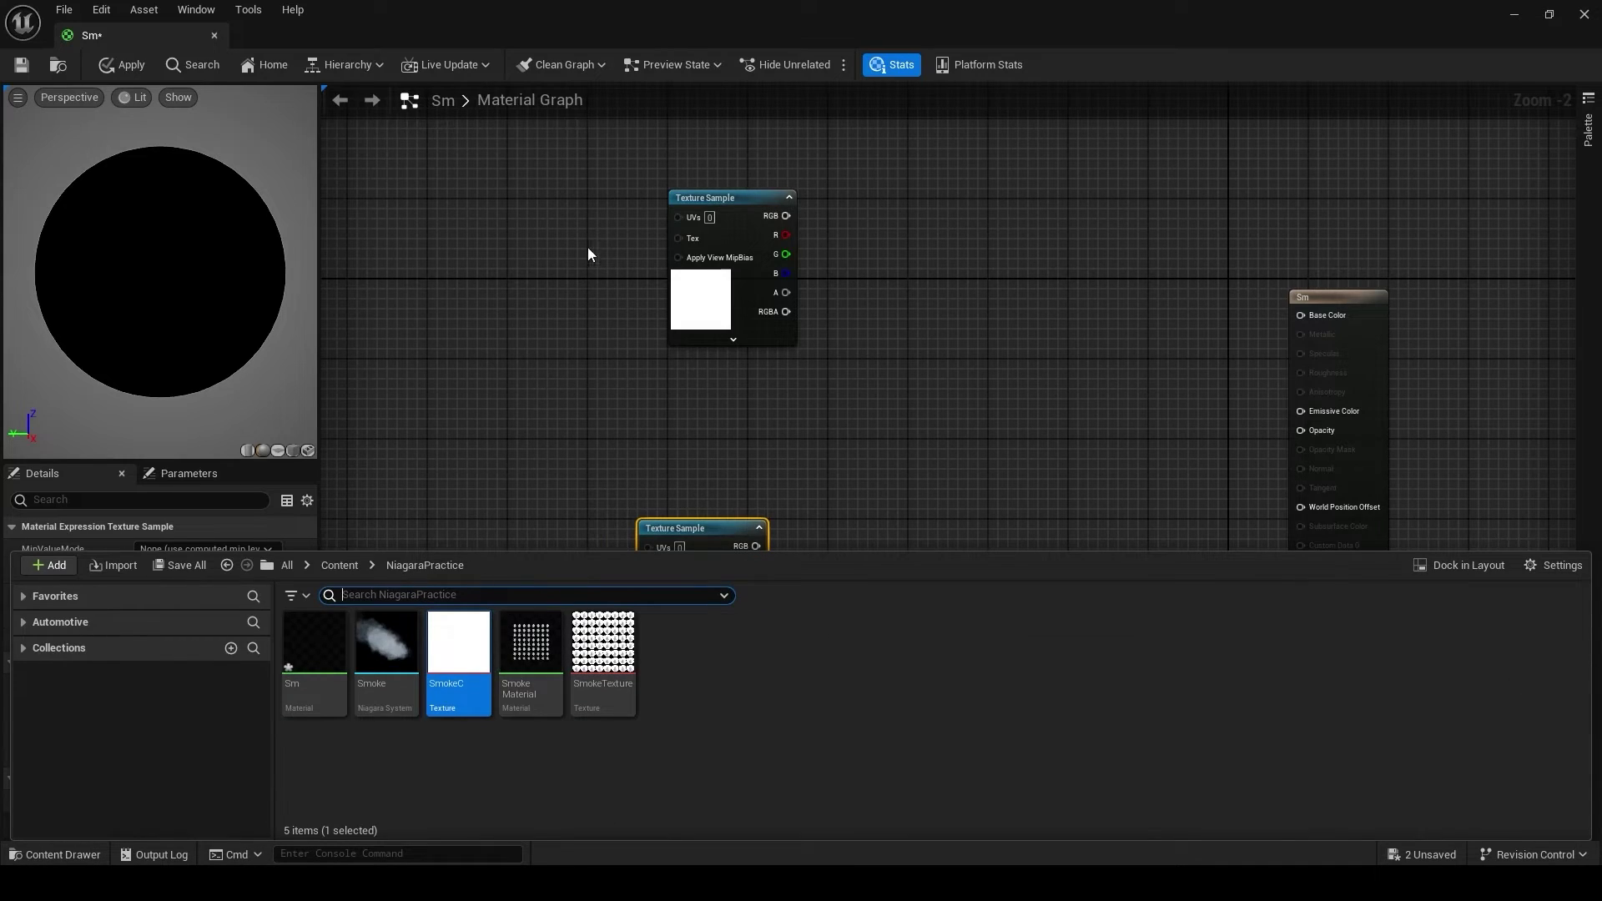
click(84, 850)
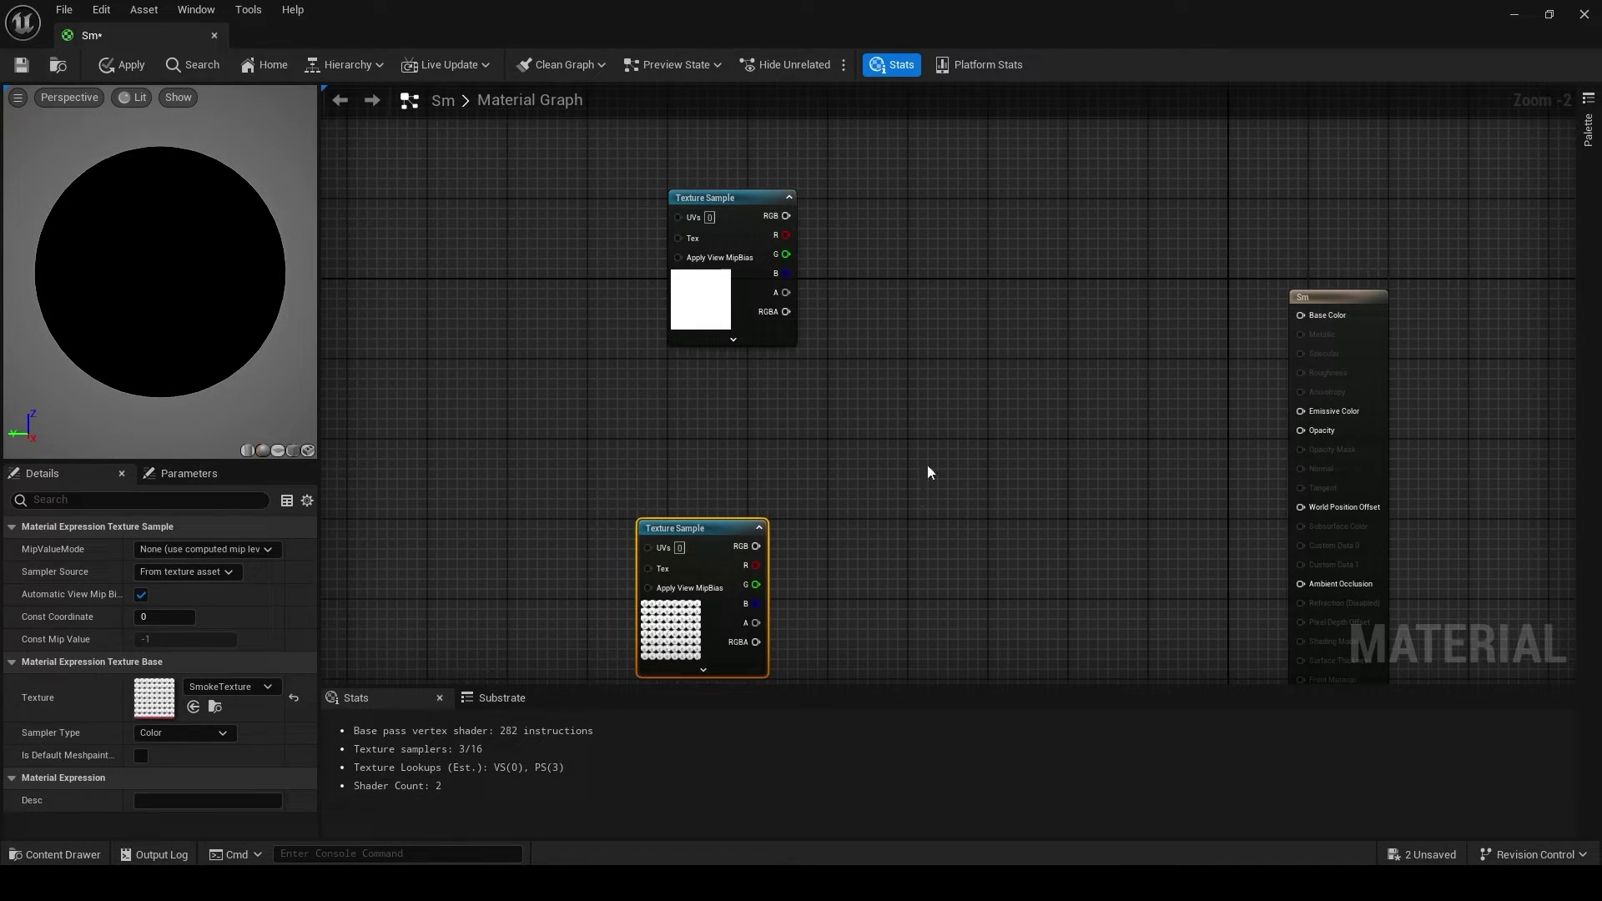
Step: Place an Add node and a Multiply node, wiring SmokeC's alpha into Add
click(943, 290)
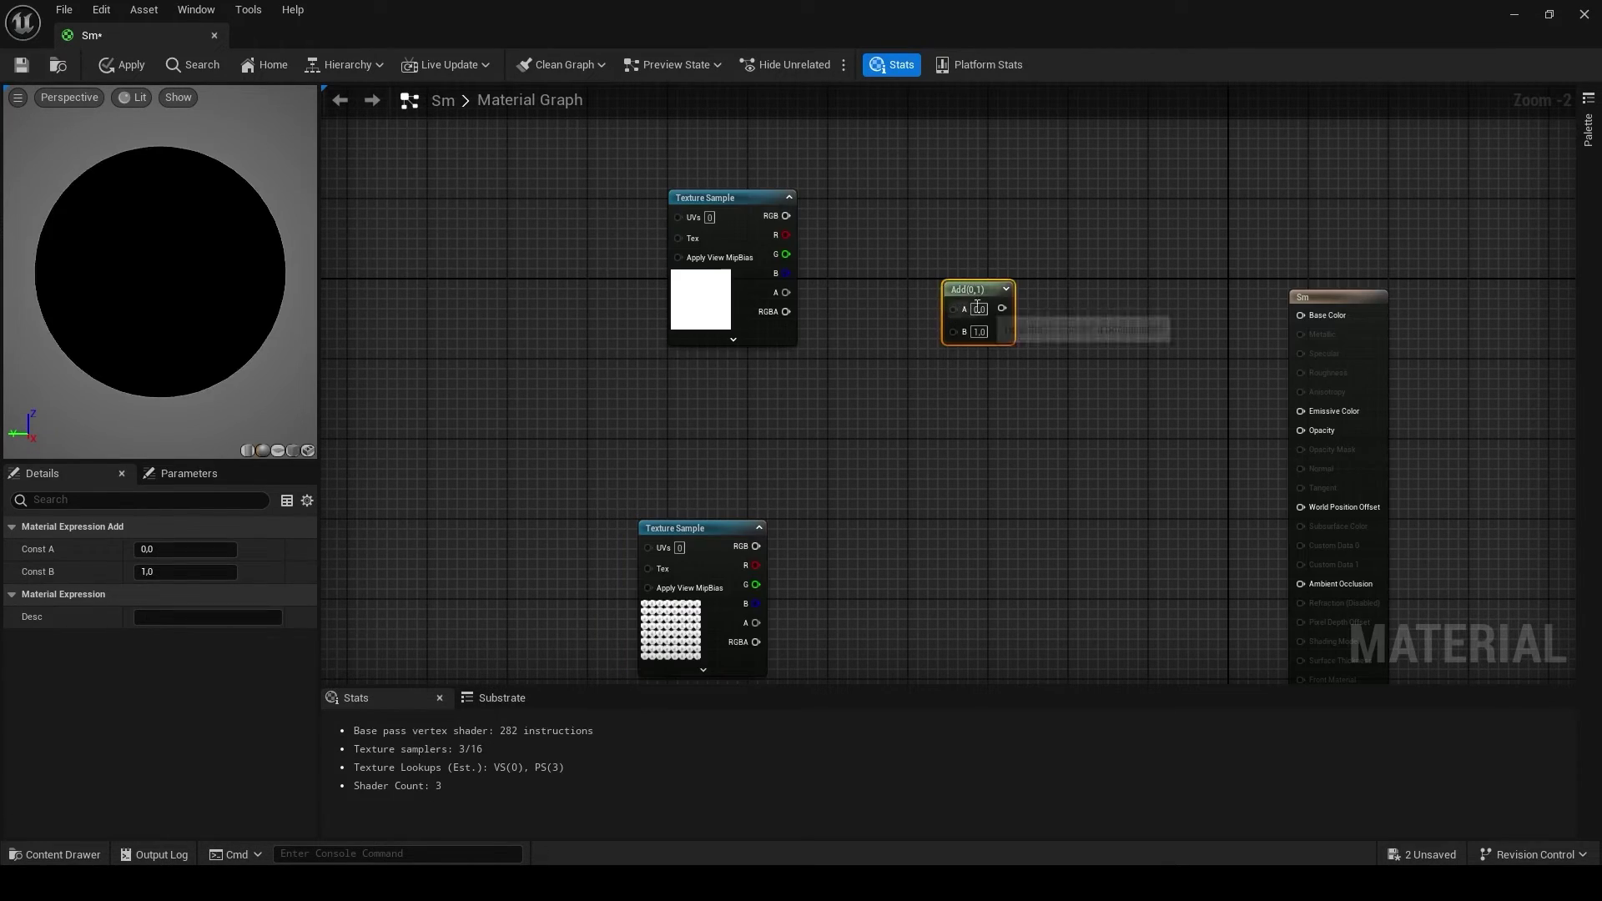
drag(909, 312, 908, 302)
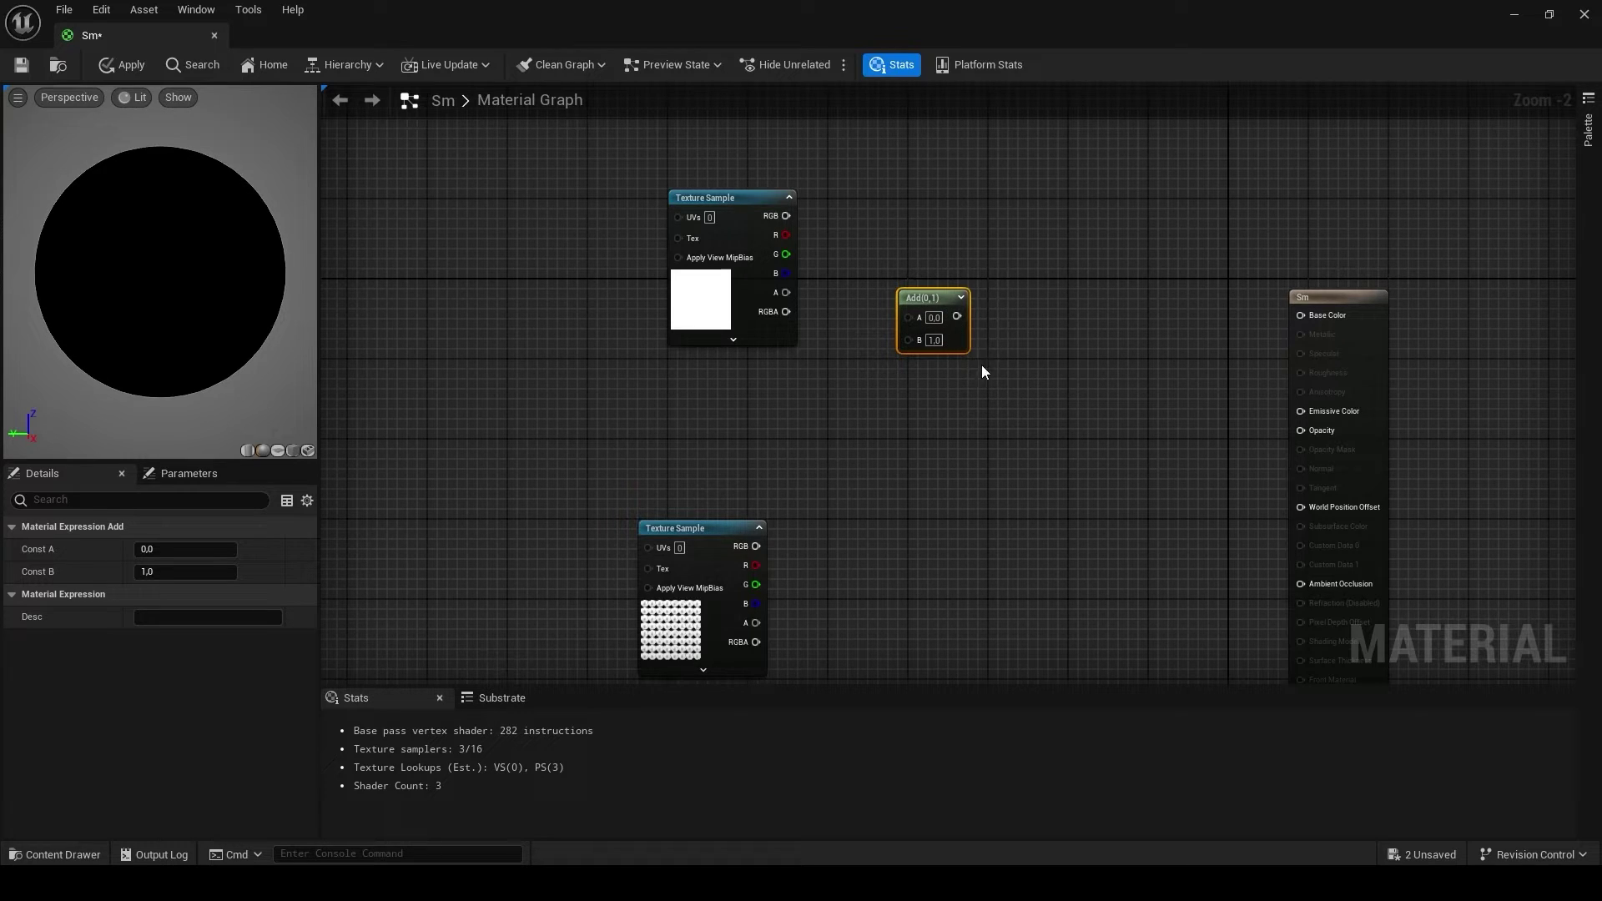
right_drag(935, 397, 918, 397)
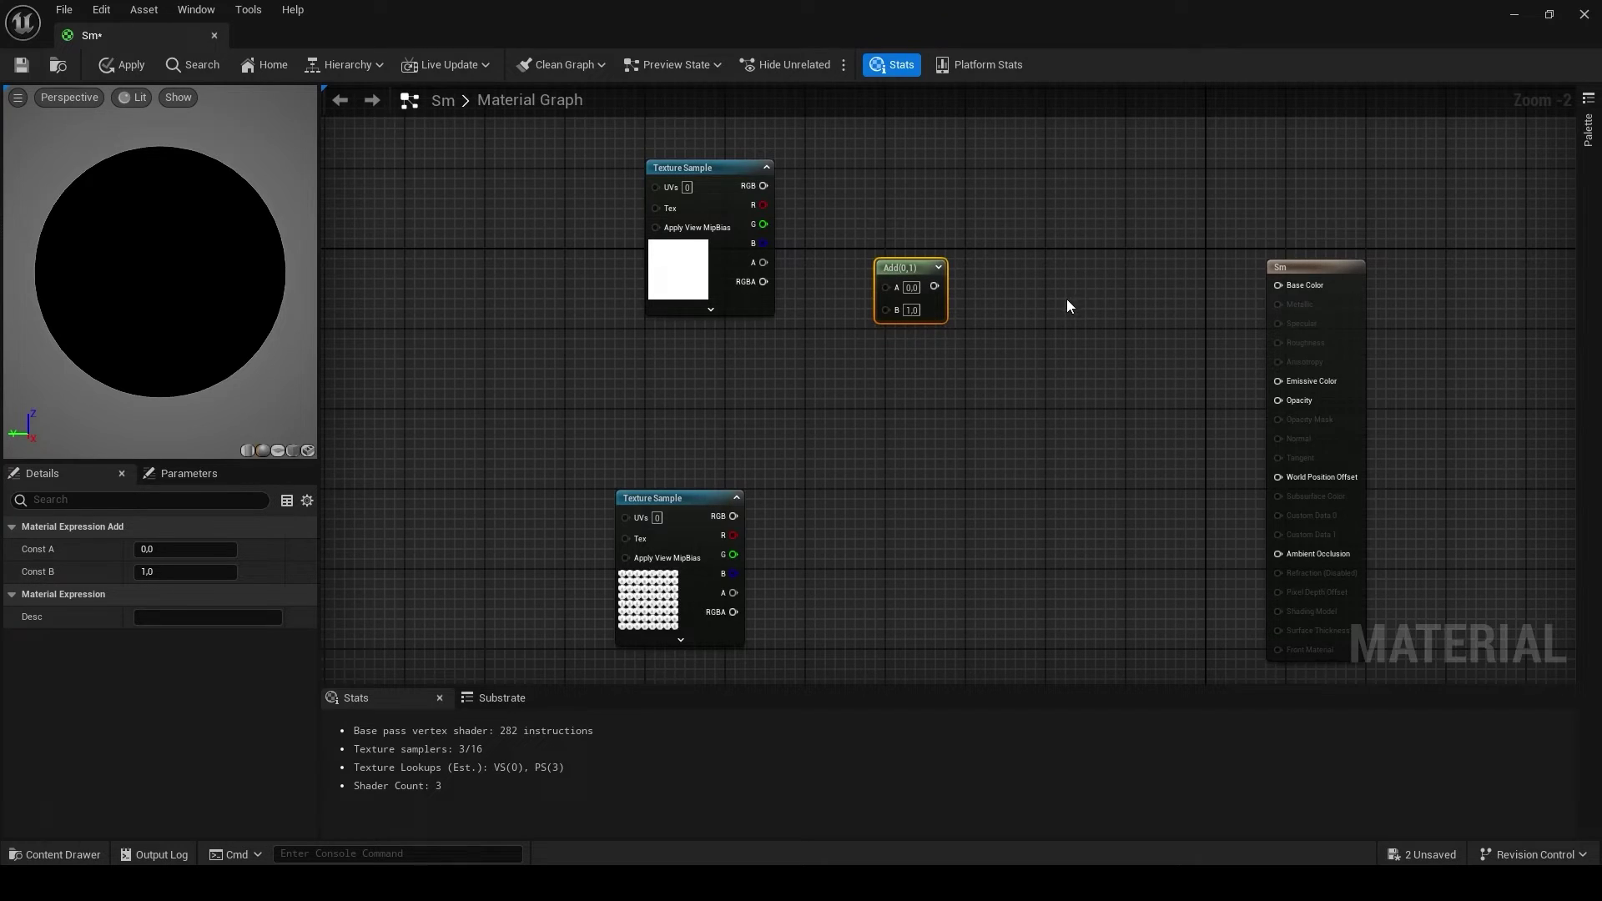
click(1066, 298)
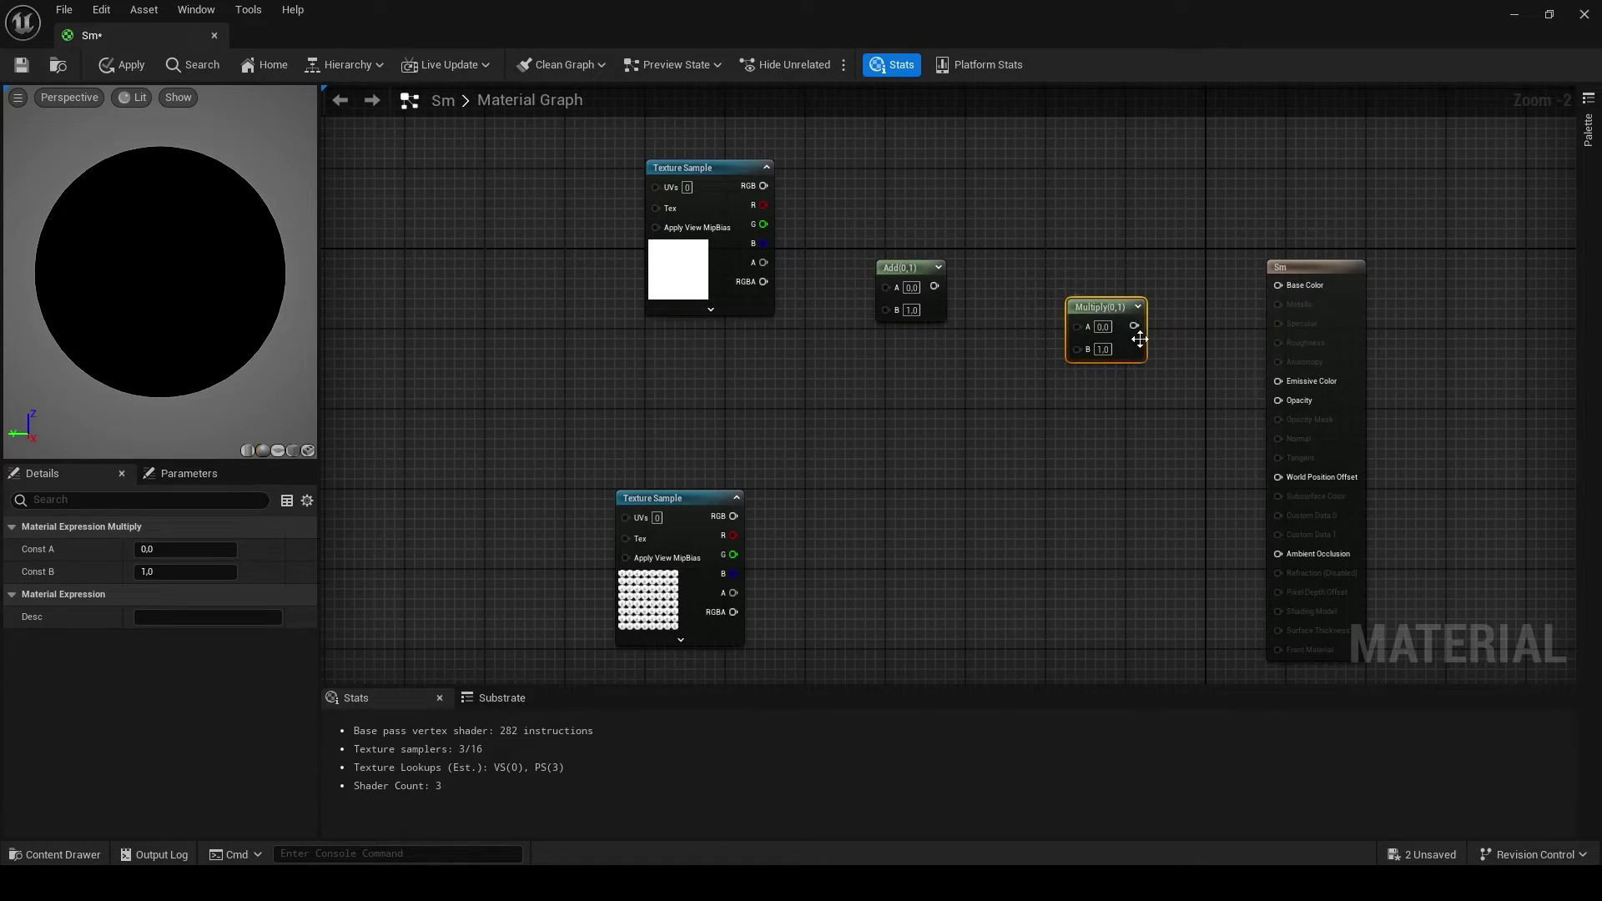
drag(907, 267, 926, 238)
drag(763, 263, 1078, 326)
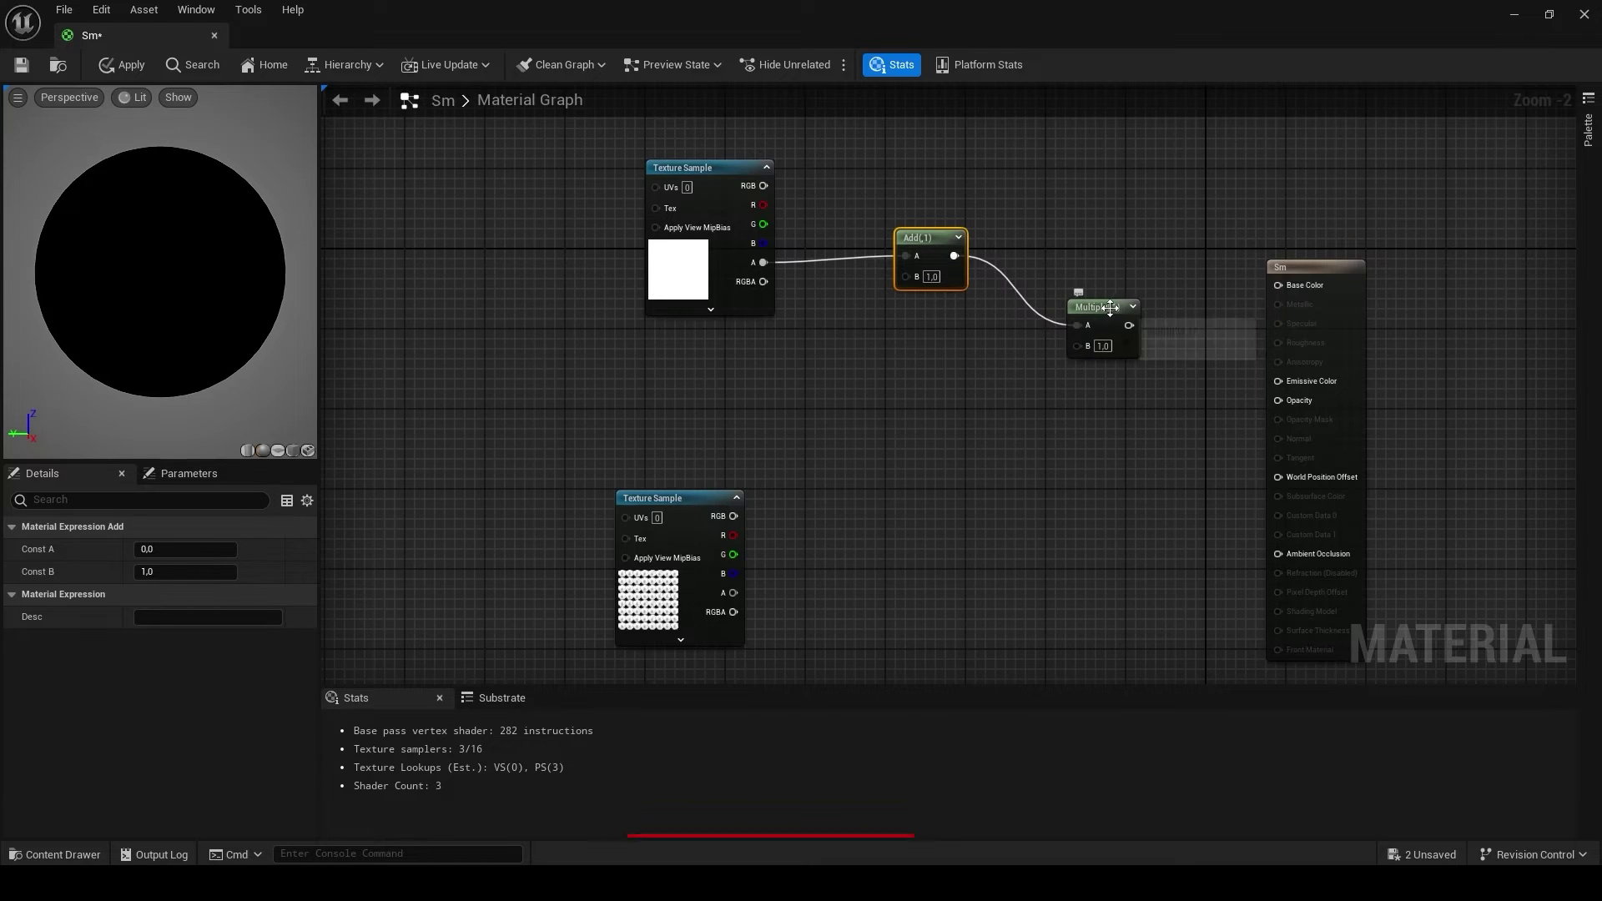
Step: Add a TexCoord[0] node wired into the SmokeC Texture Sample's UVs input
click(1110, 308)
right_drag(864, 411, 1070, 457)
right_click(578, 243)
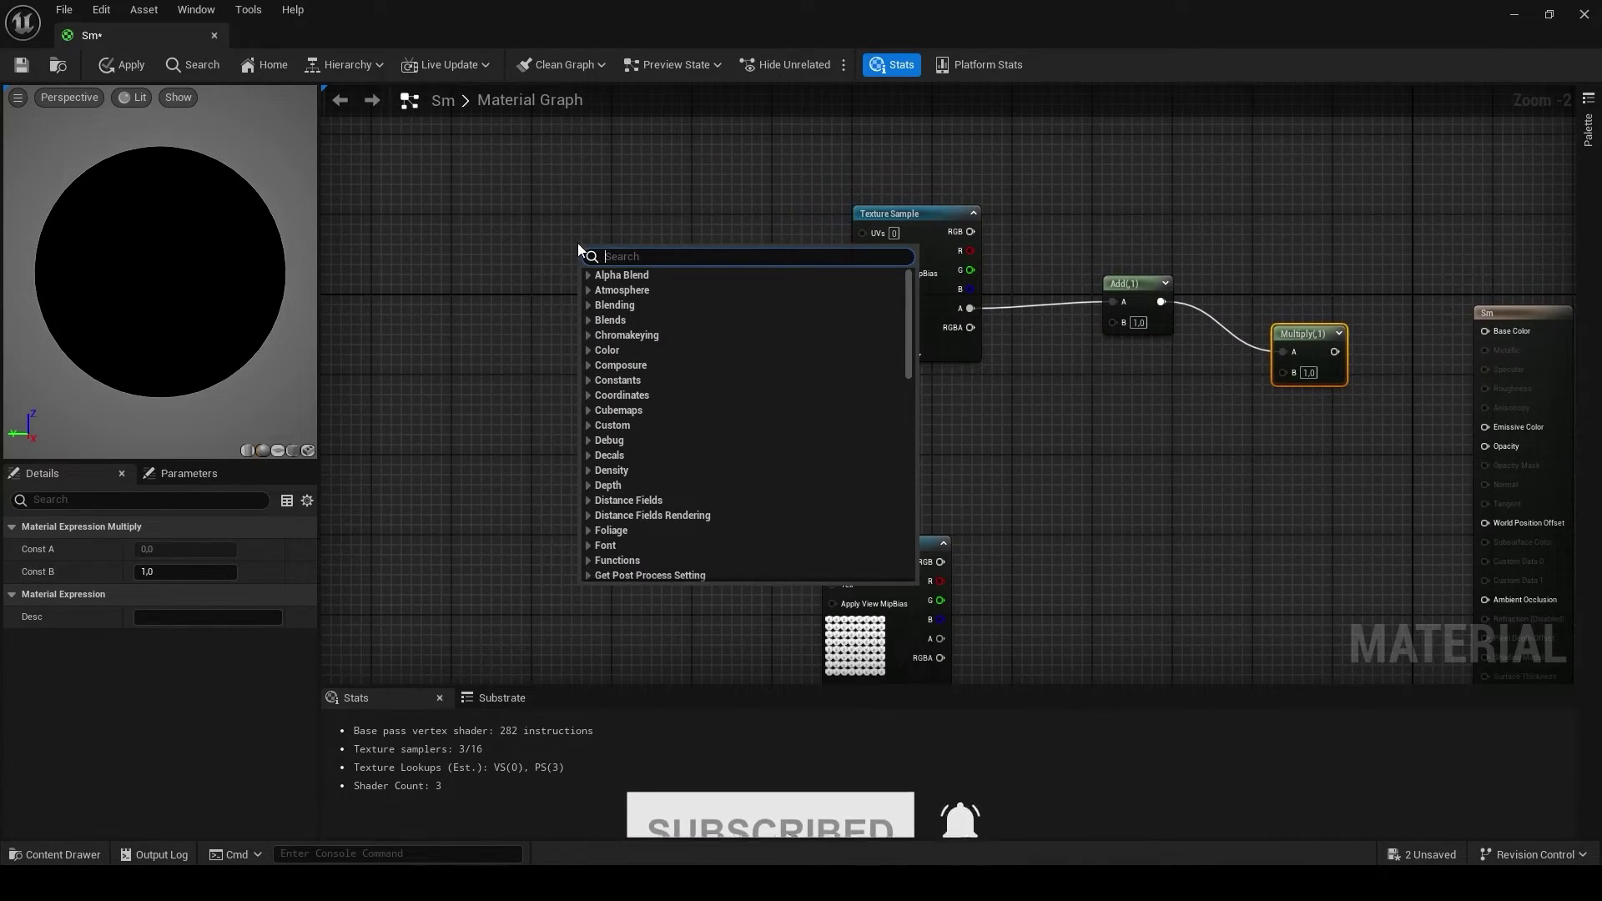
text(text)
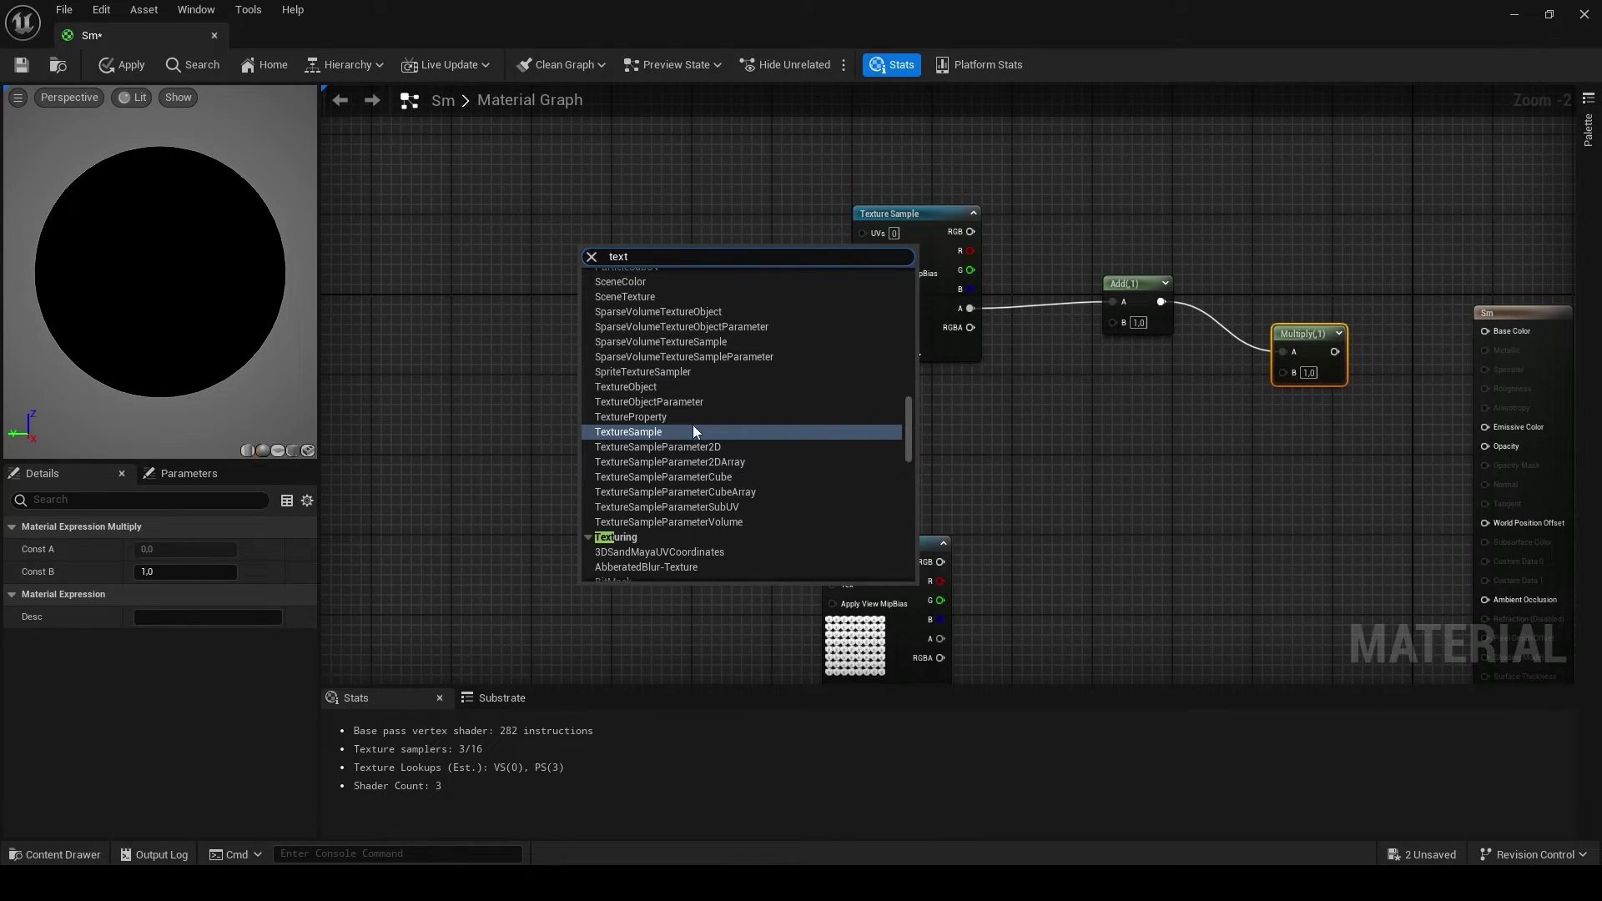
text(ure)
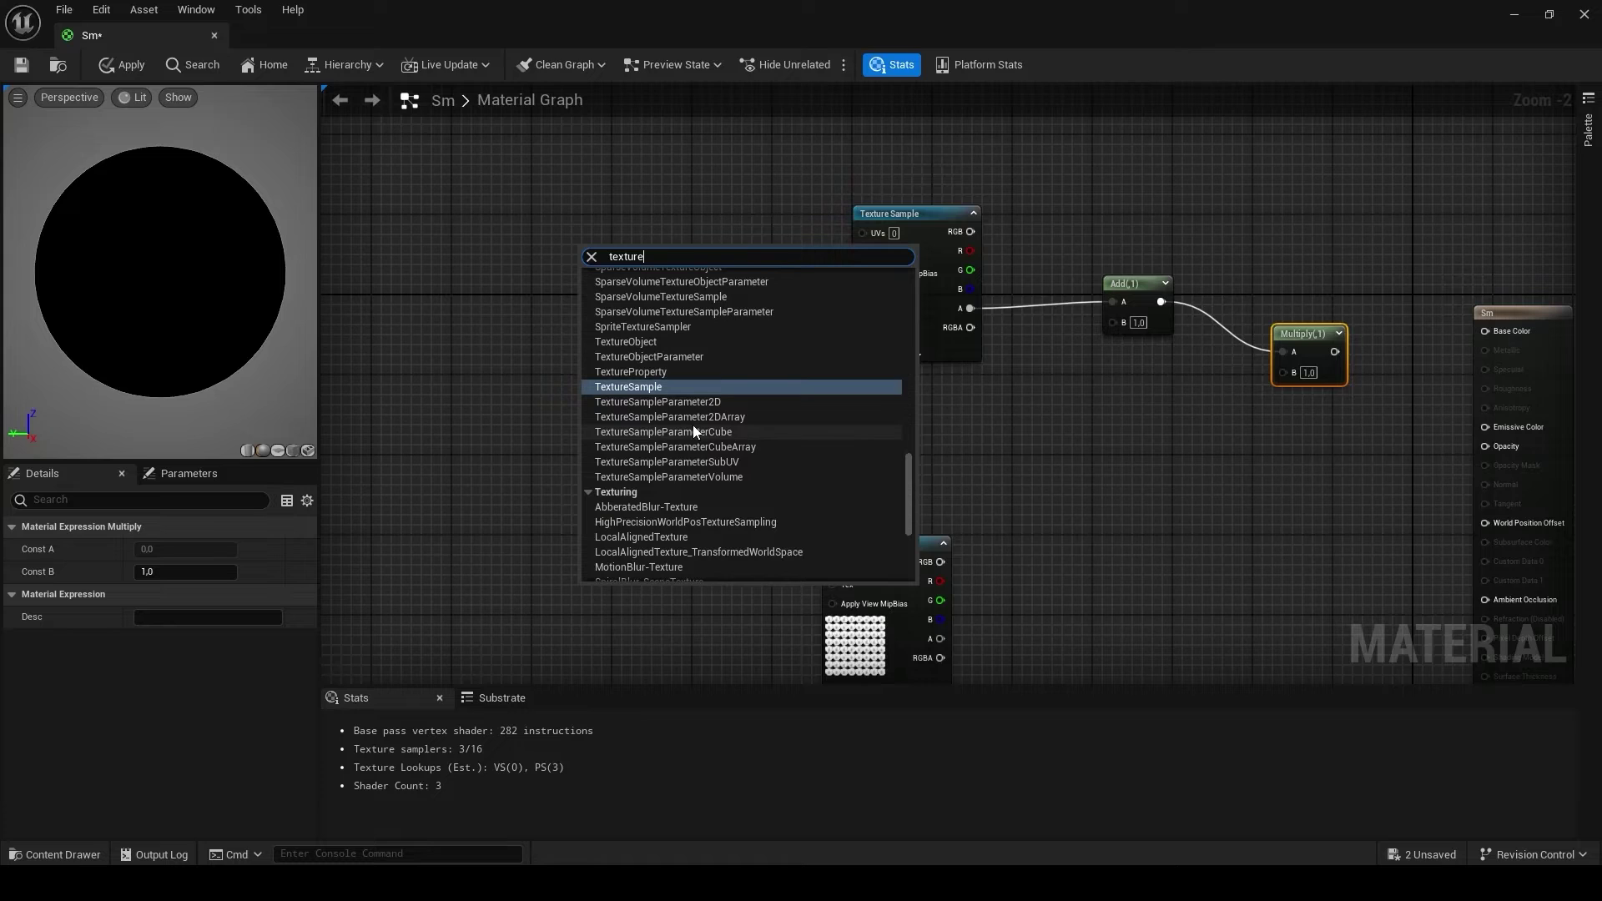
text(co)
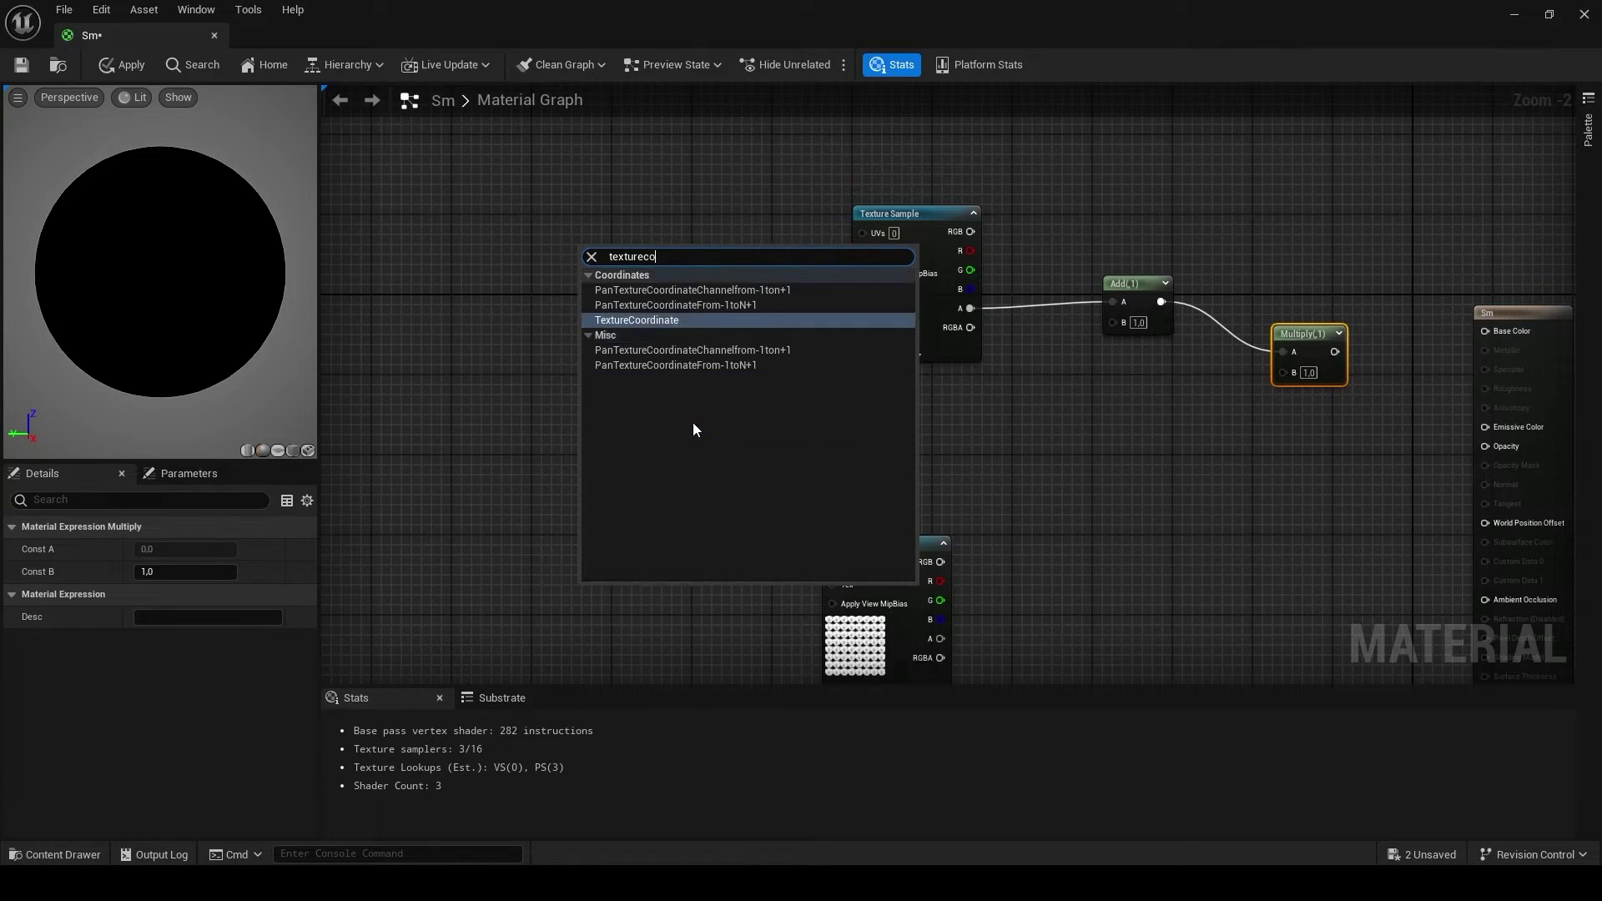
click(640, 322)
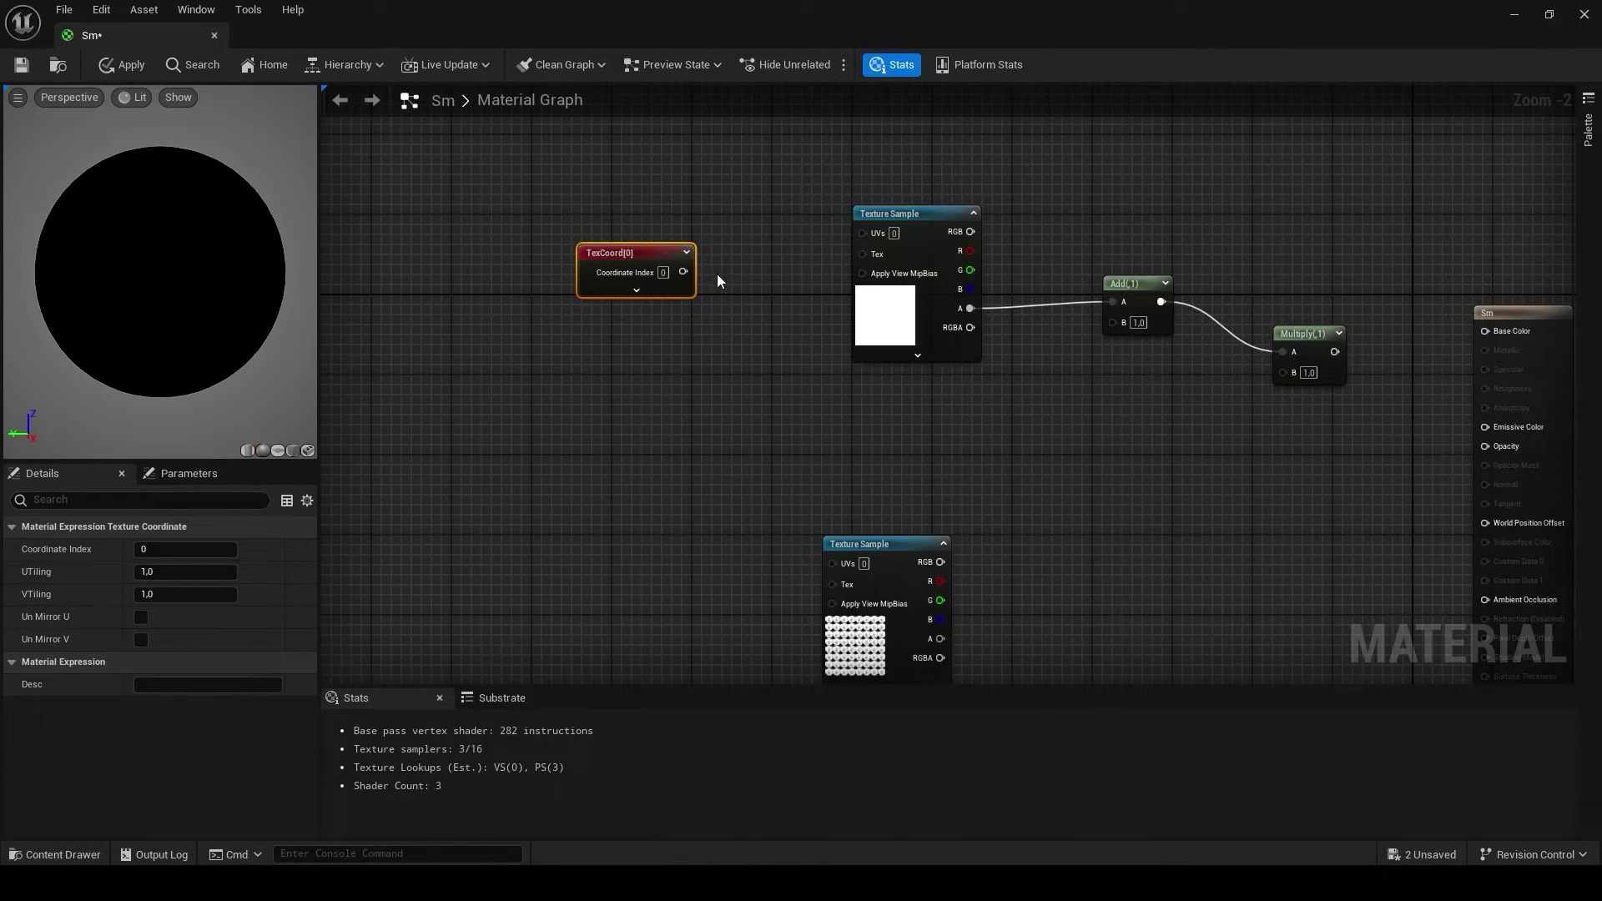
drag(683, 272, 876, 235)
drag(669, 255, 703, 246)
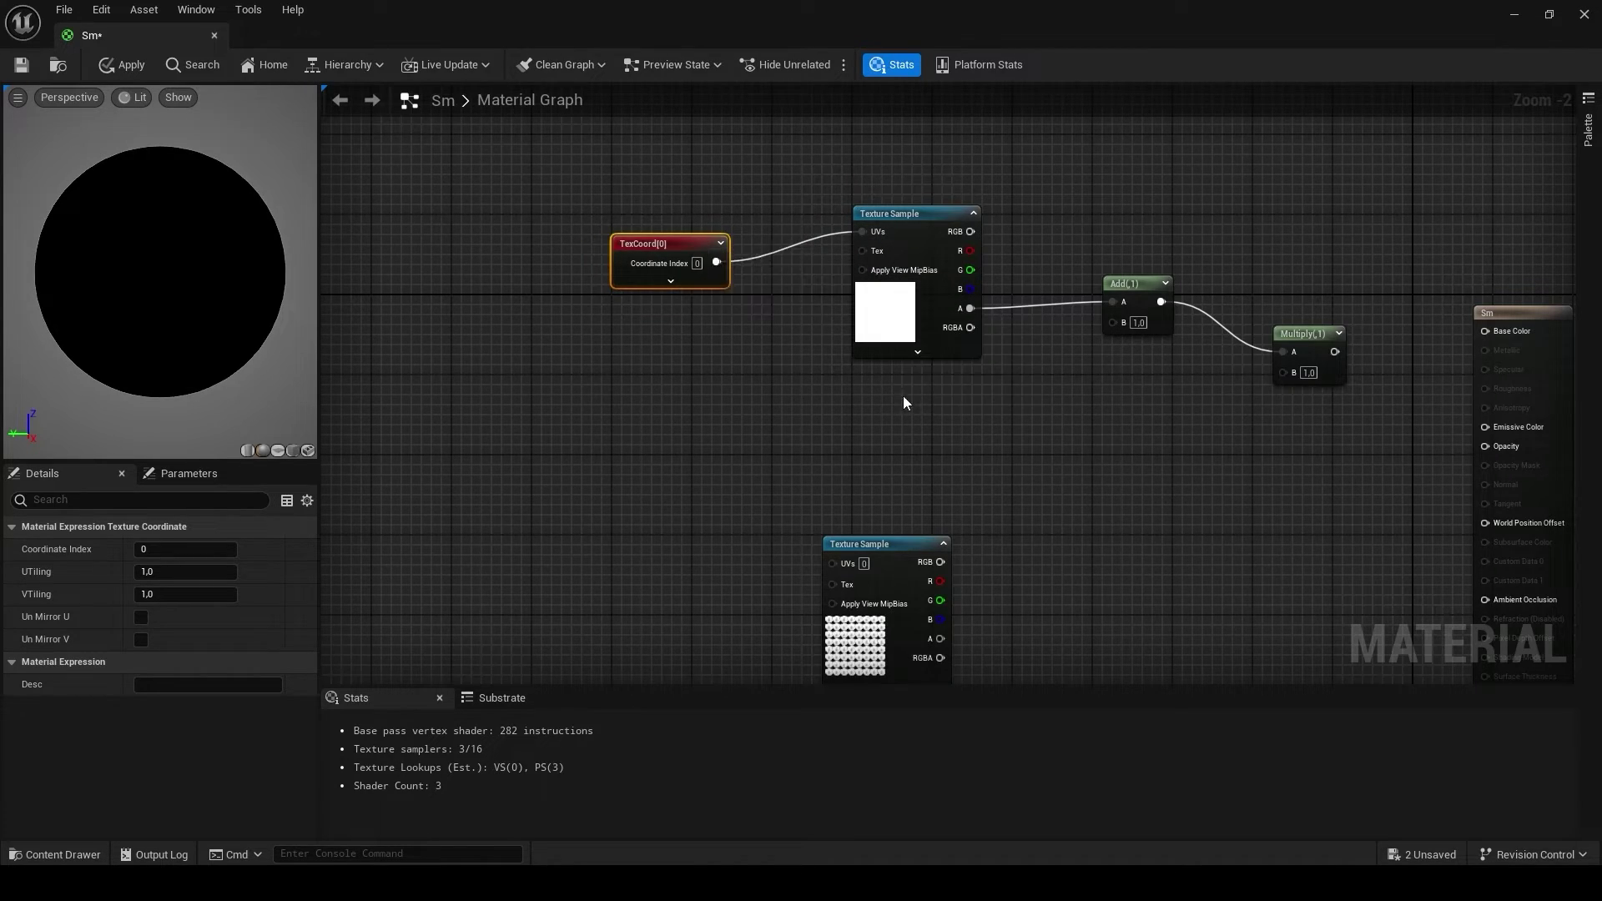
right_drag(903, 403, 884, 330)
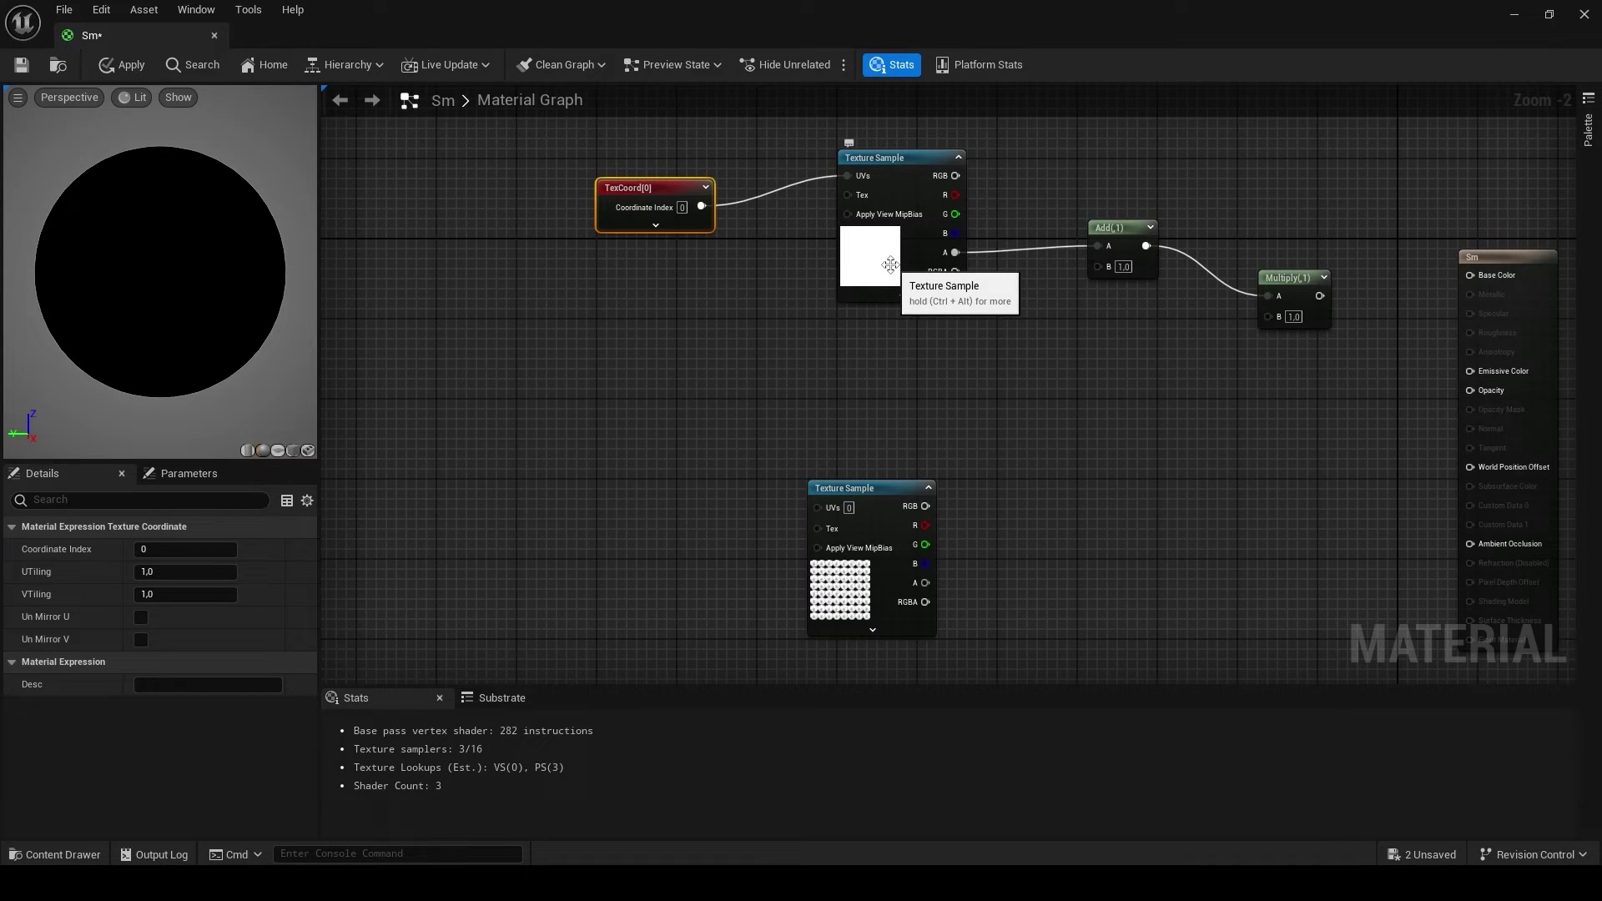
right_drag(1118, 421, 1098, 314)
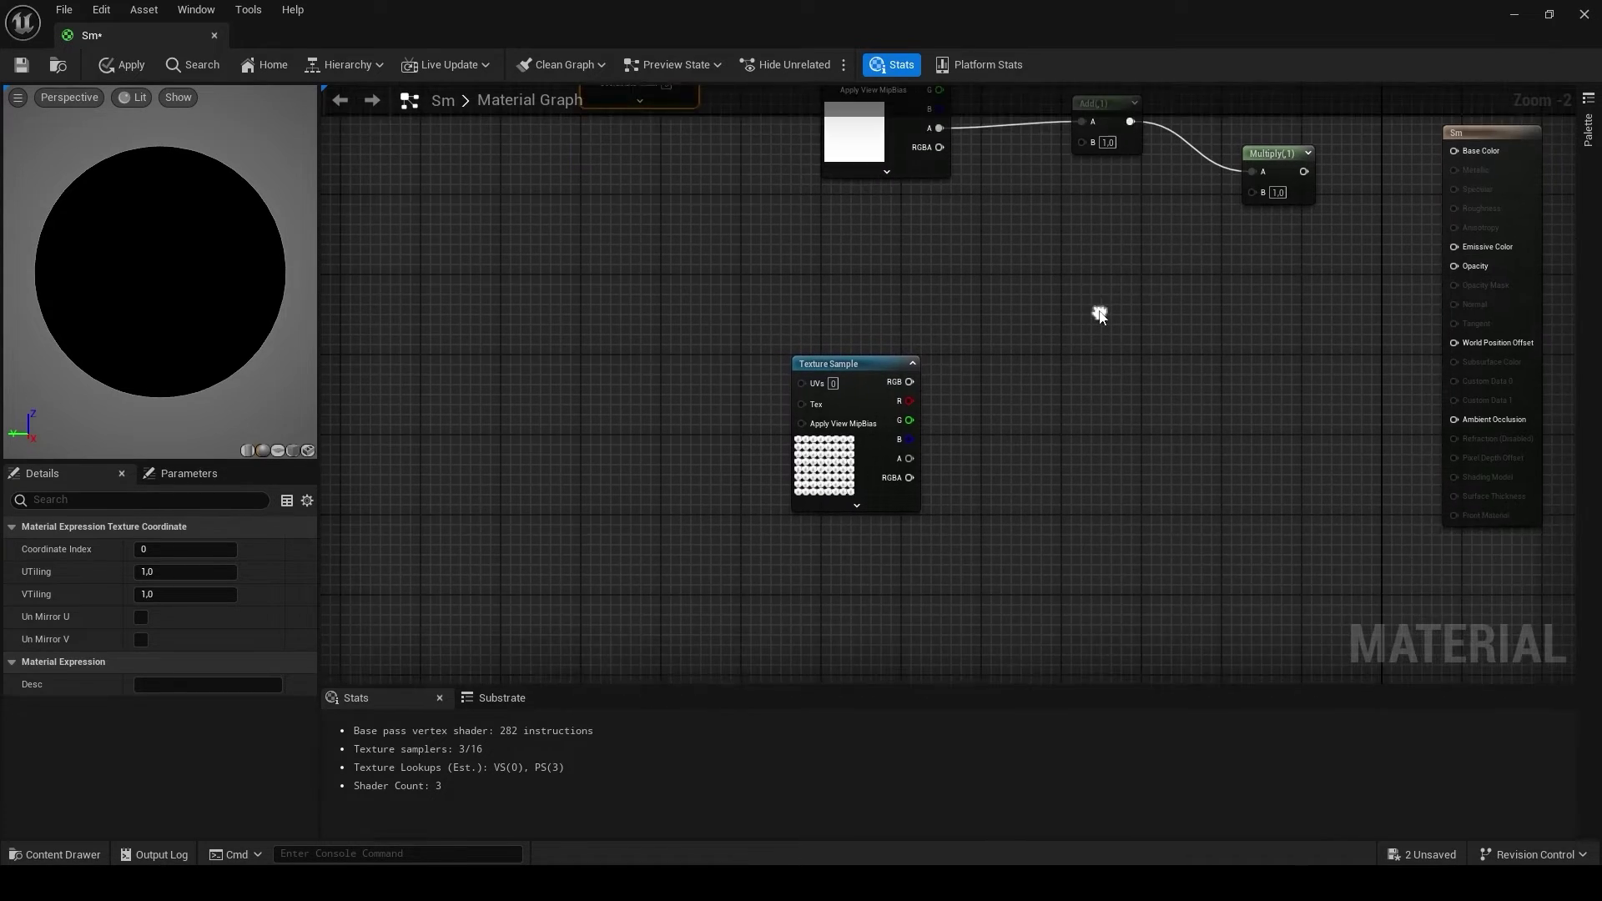
right_drag(994, 453, 1055, 524)
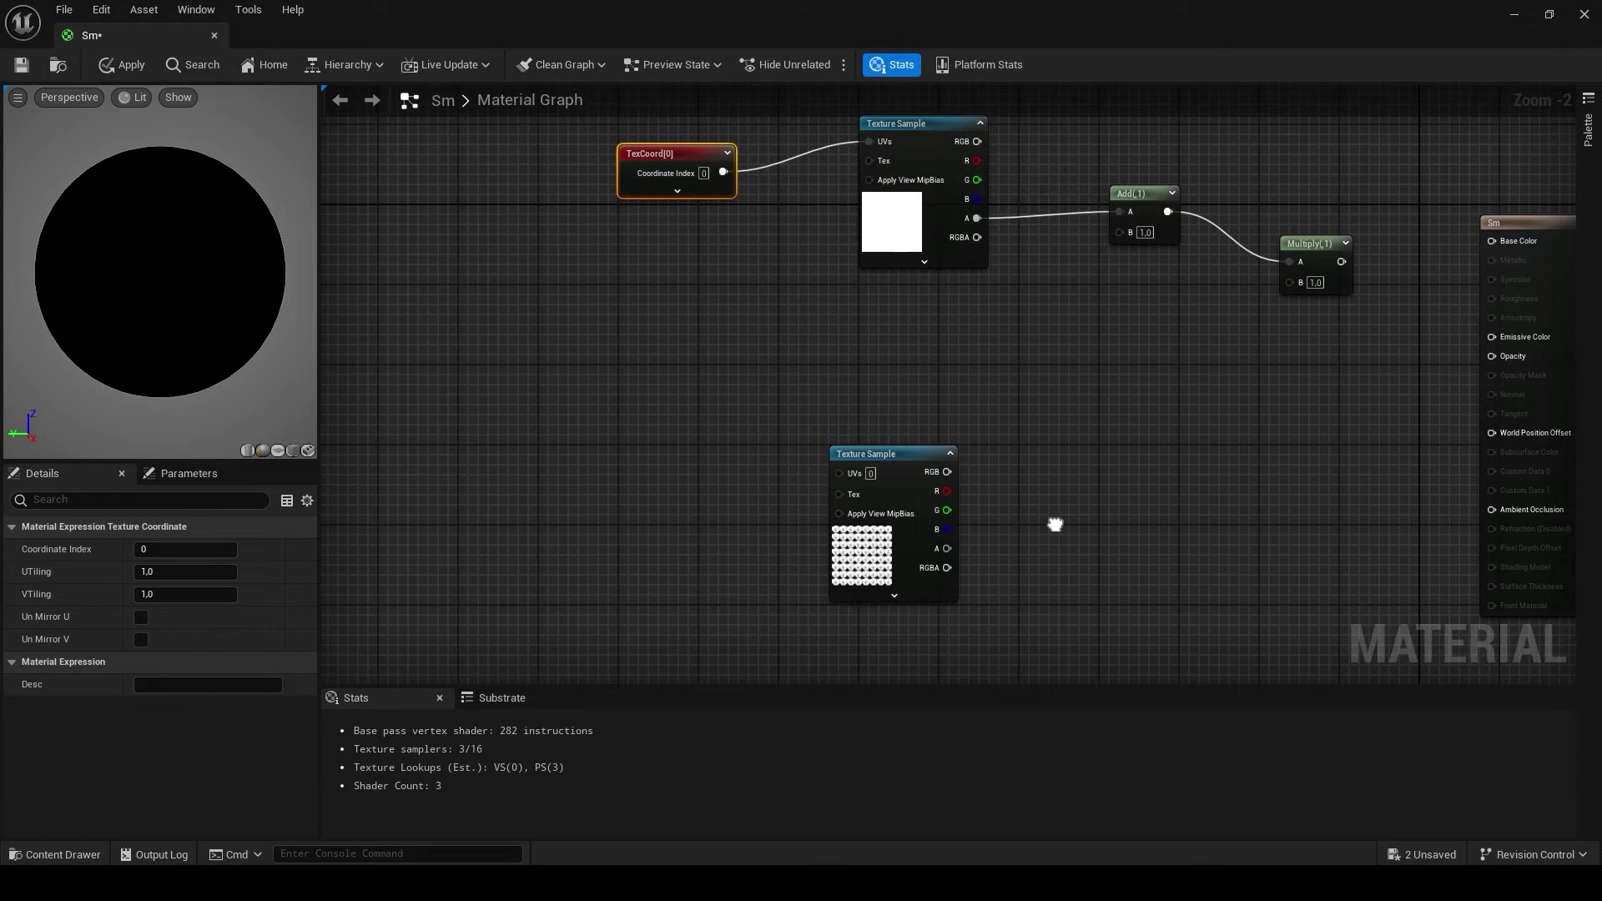
Step: Add a Particle Color node, discarding an accidental Dynamic Parameter, and position it
right_click(725, 320)
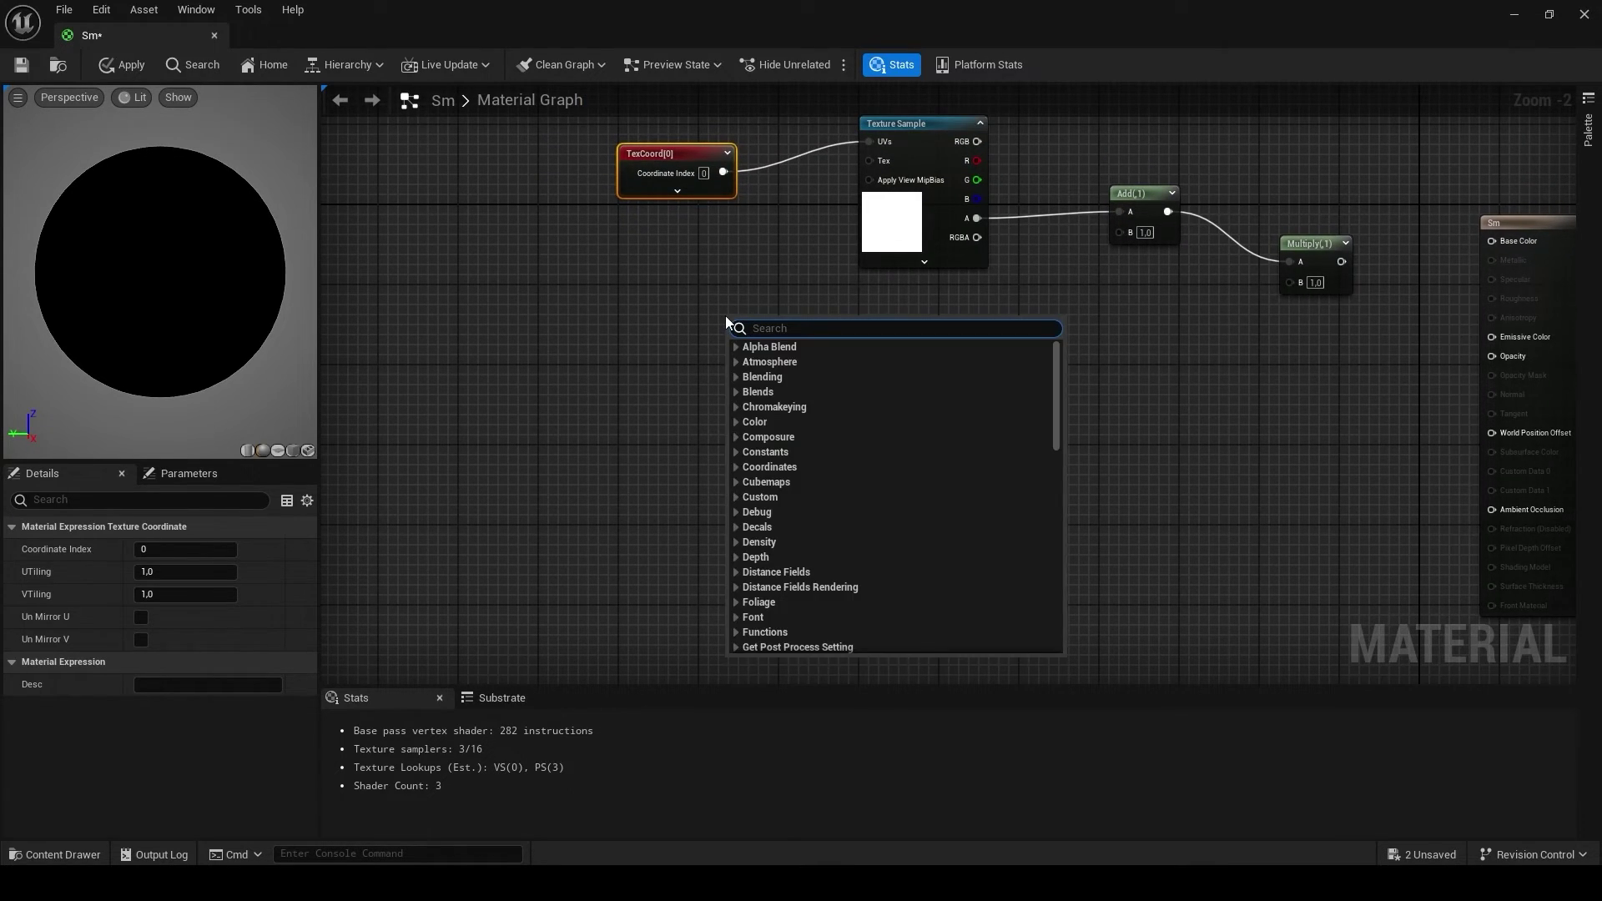
text(particle)
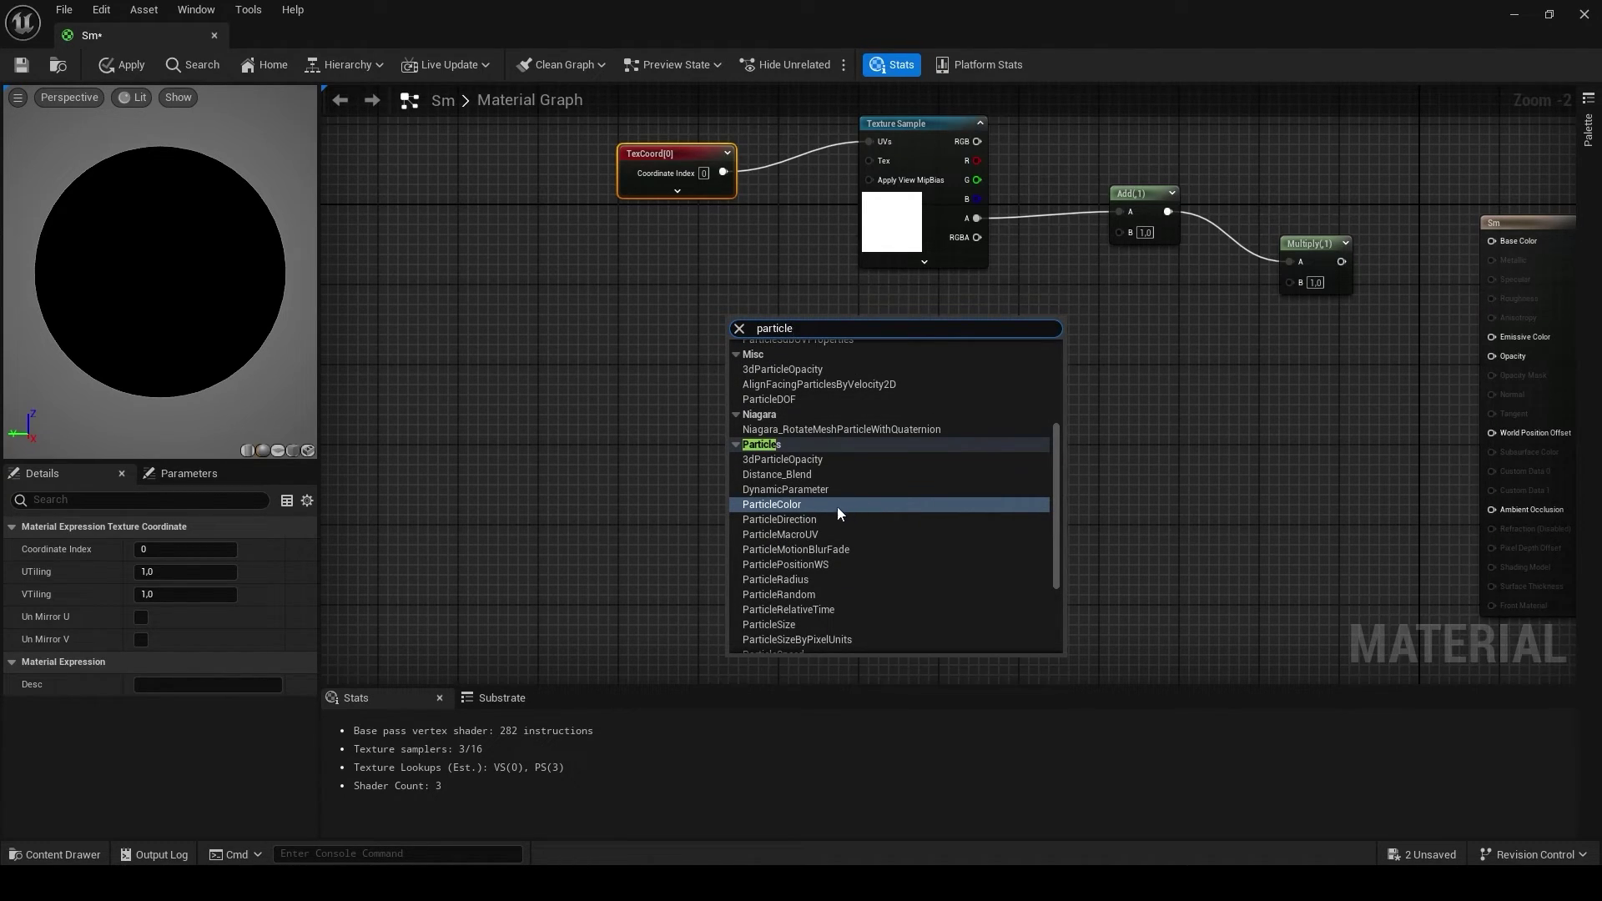
click(782, 491)
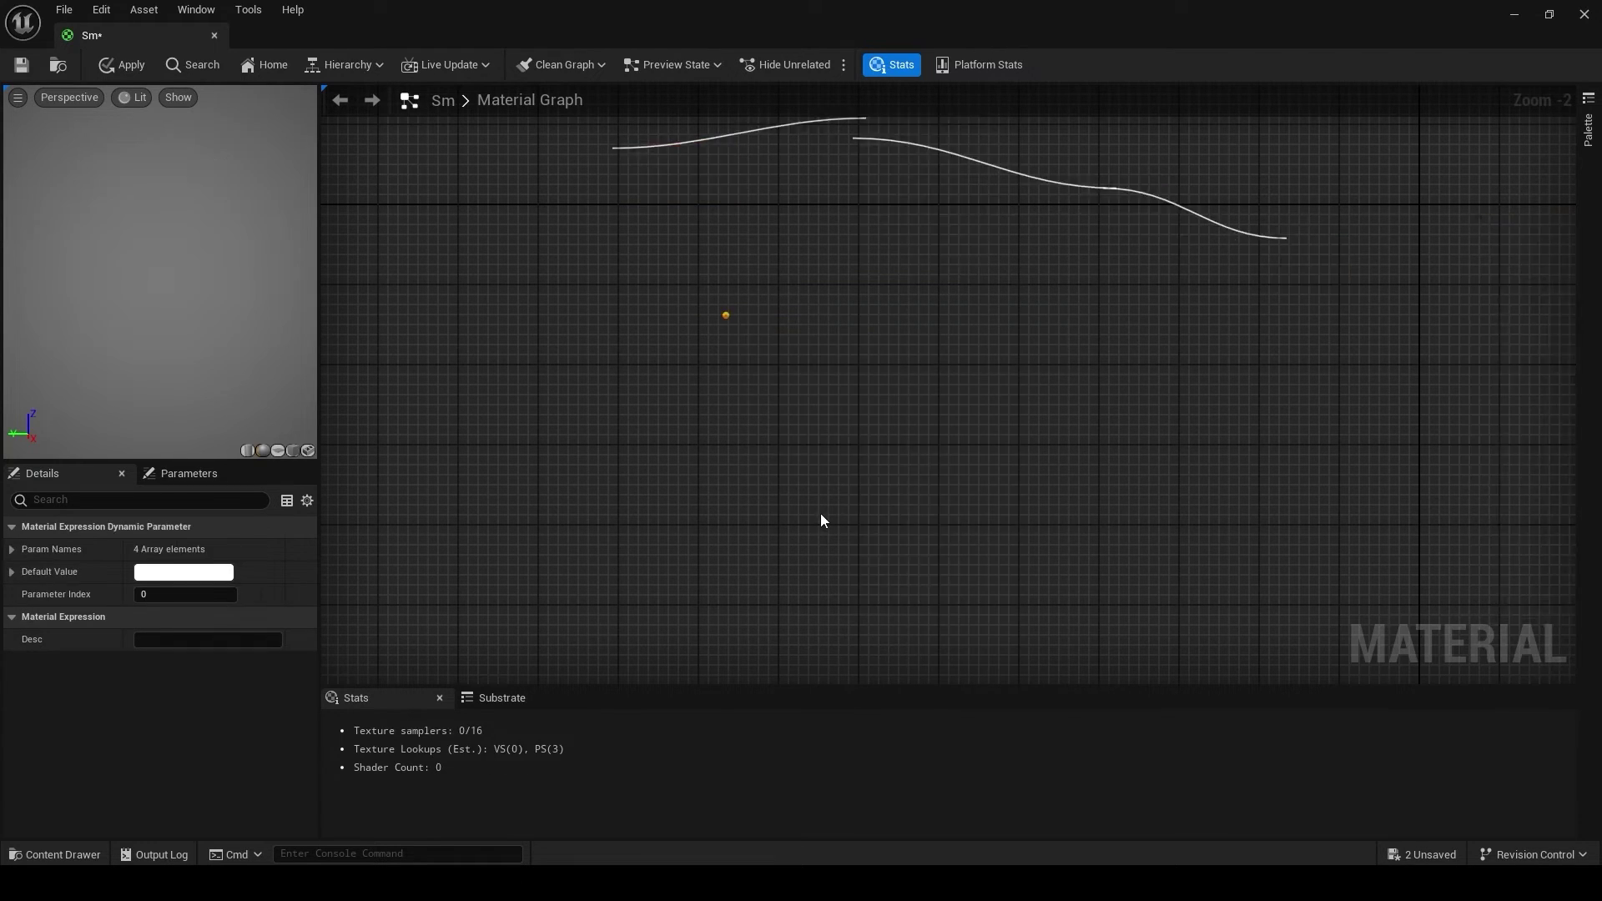
key(Delete)
right_click(790, 325)
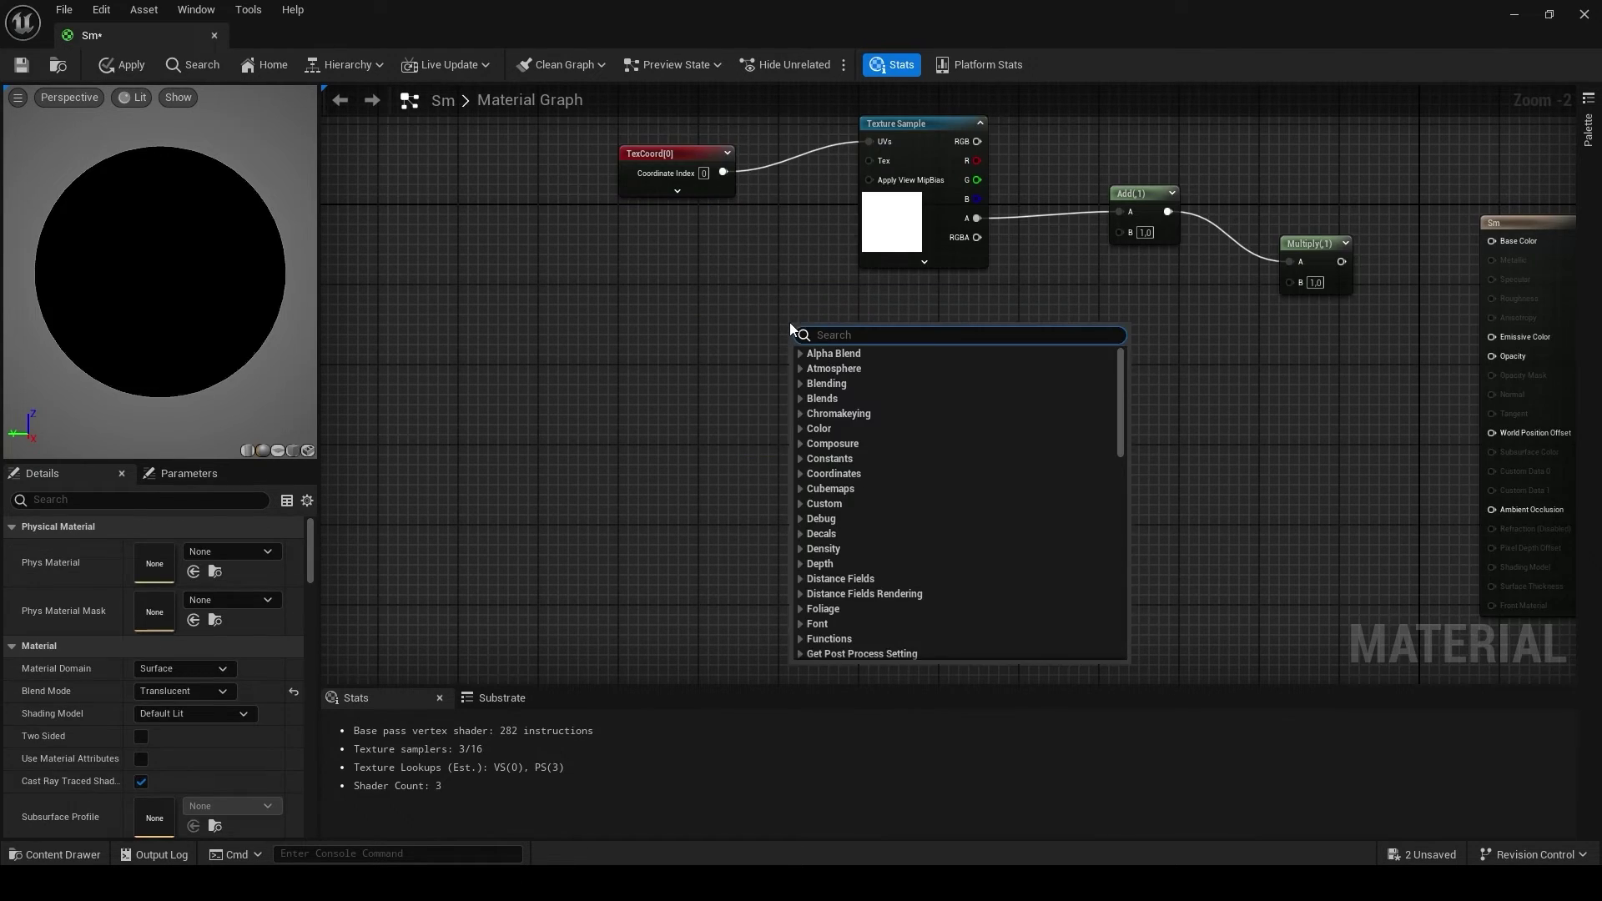
text(particle)
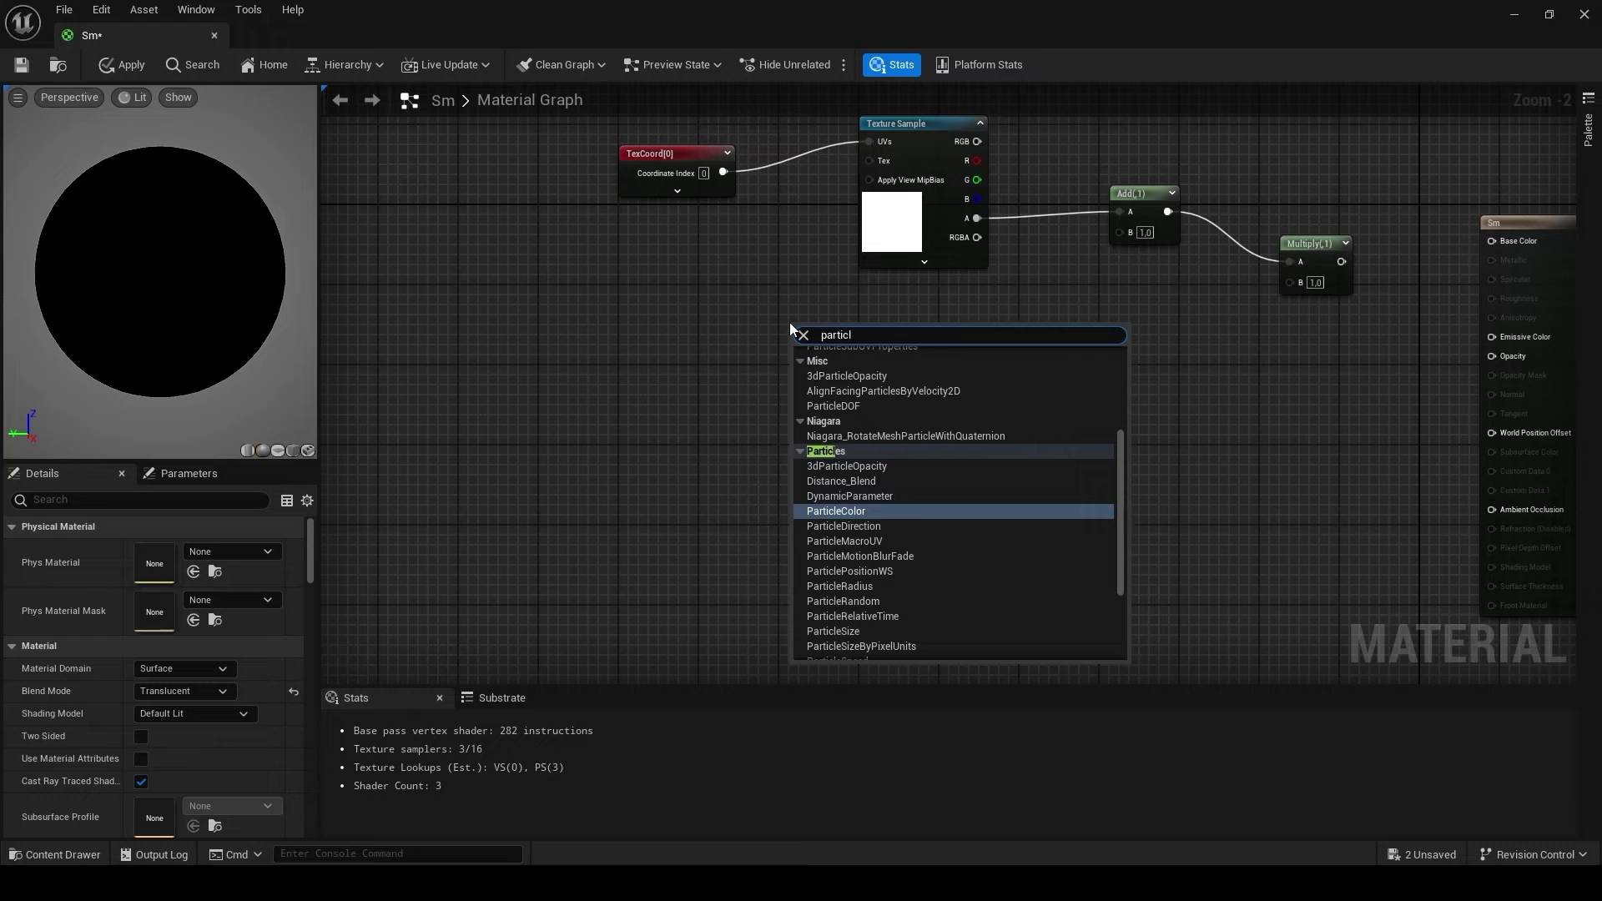
click(835, 511)
drag(822, 332, 1289, 282)
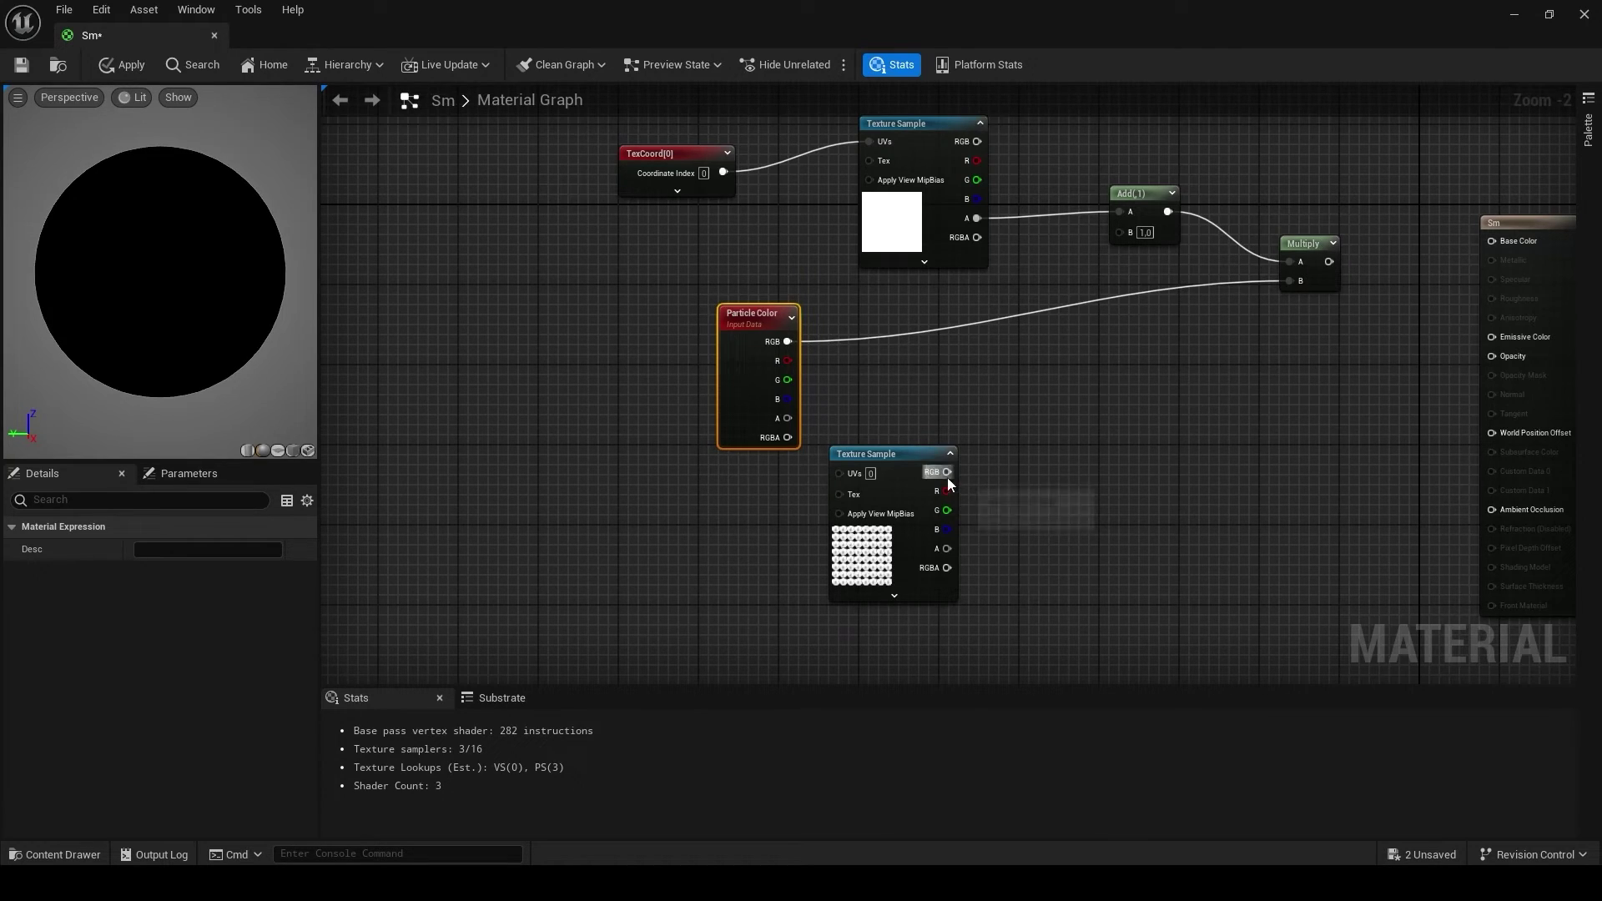
Step: Wire SmokeTexture RGB into Add B, and multiply Particle Color alpha by SmokeTexture alpha
drag(947, 473, 1120, 231)
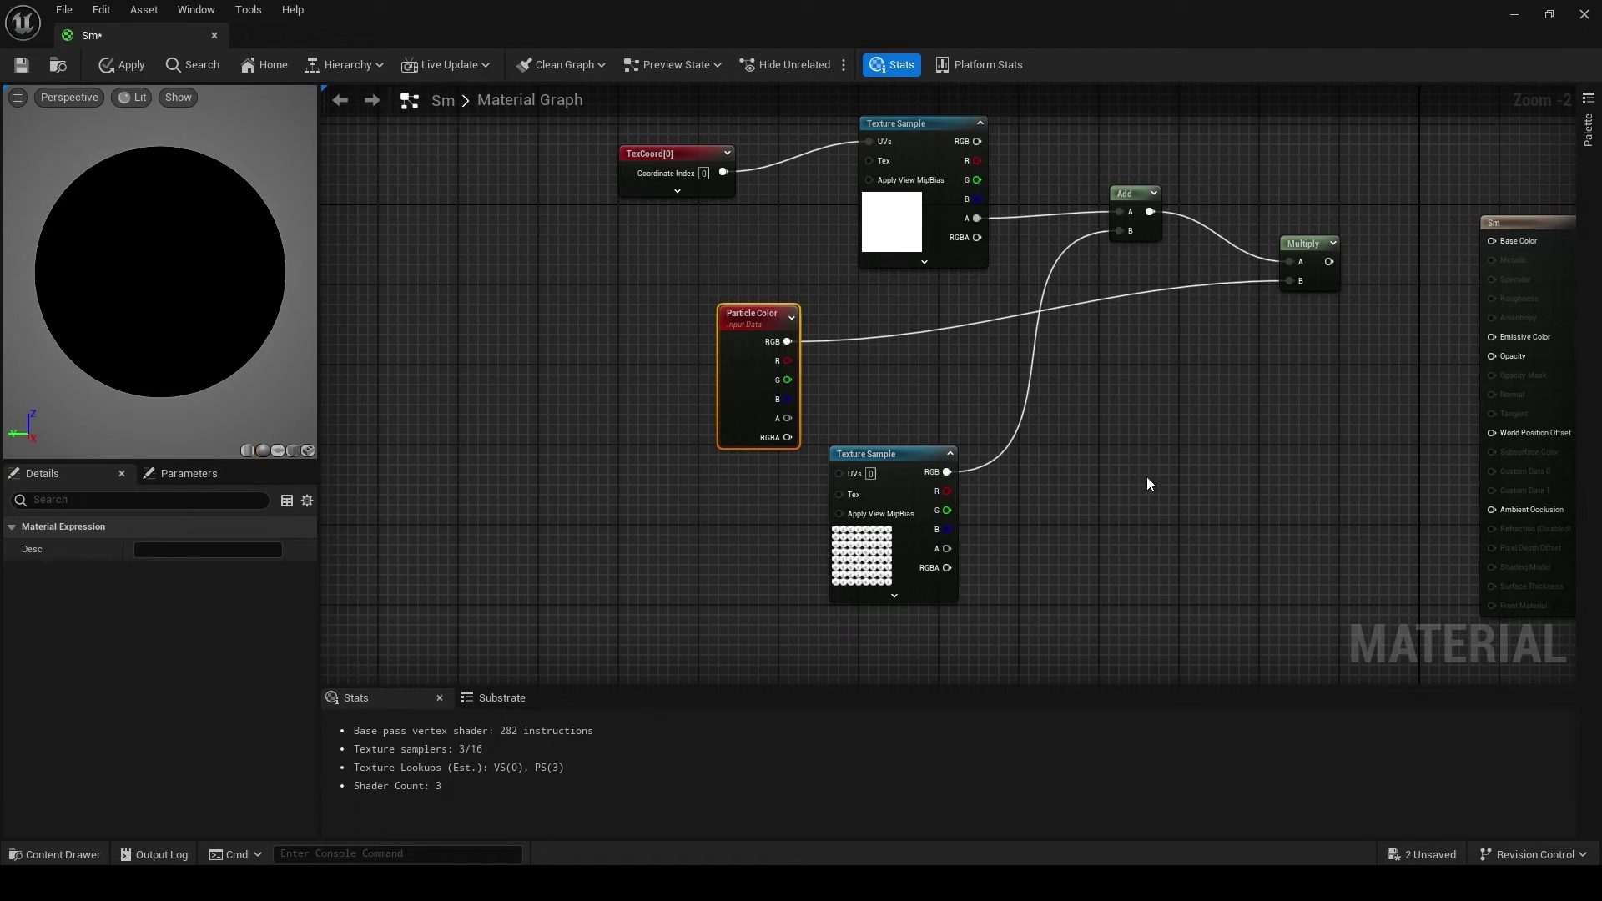
click(1128, 437)
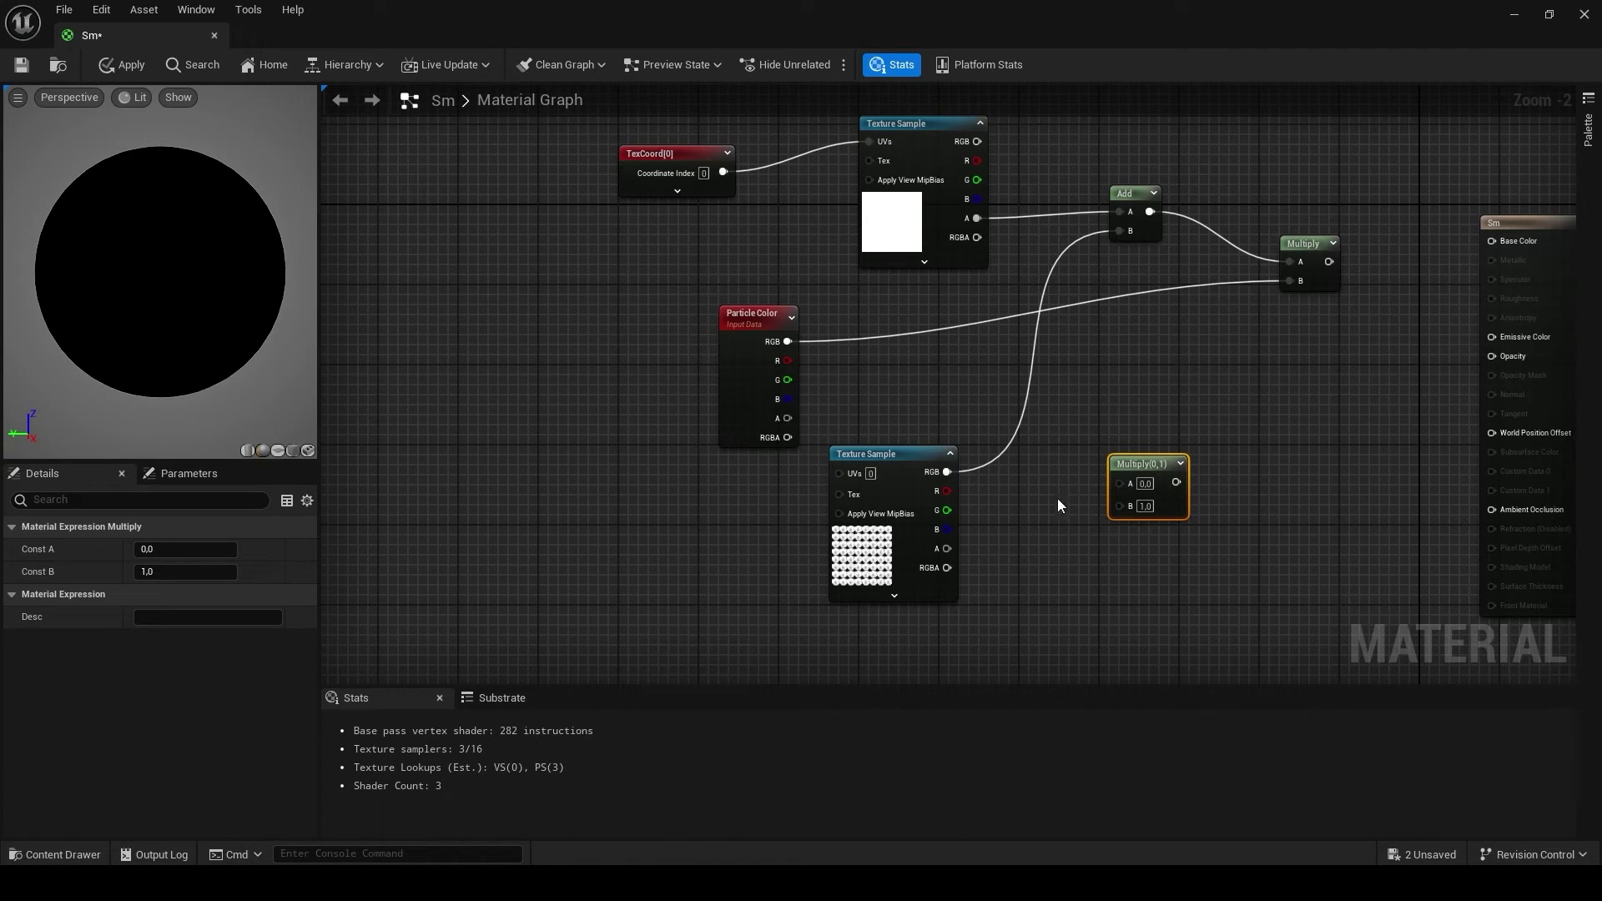
drag(787, 418, 1133, 412)
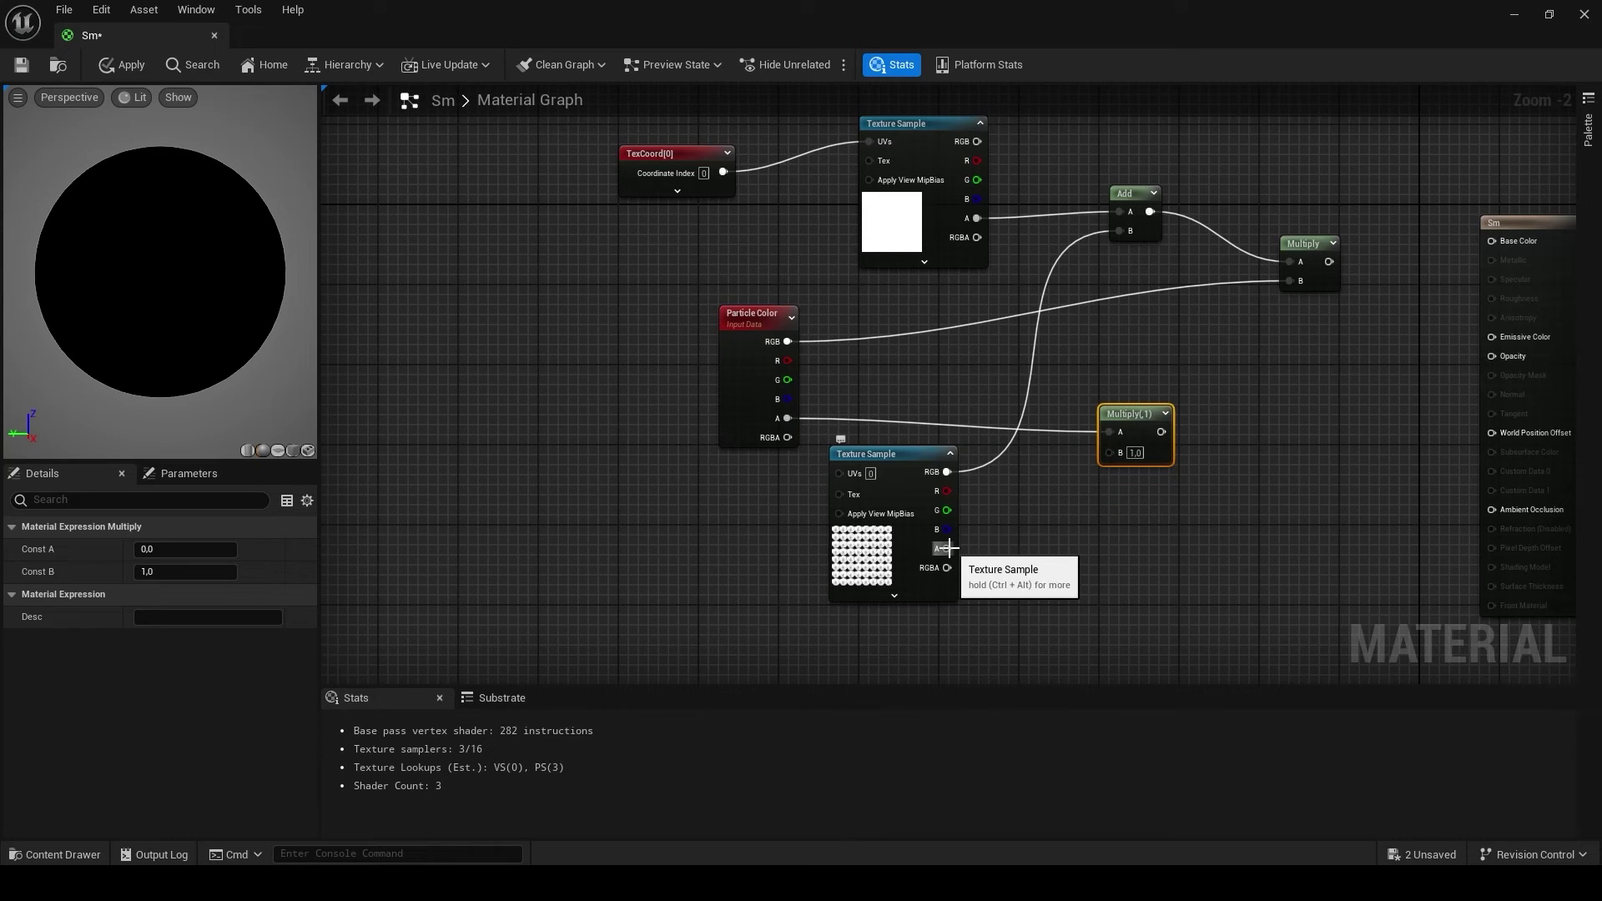
drag(952, 547, 1079, 413)
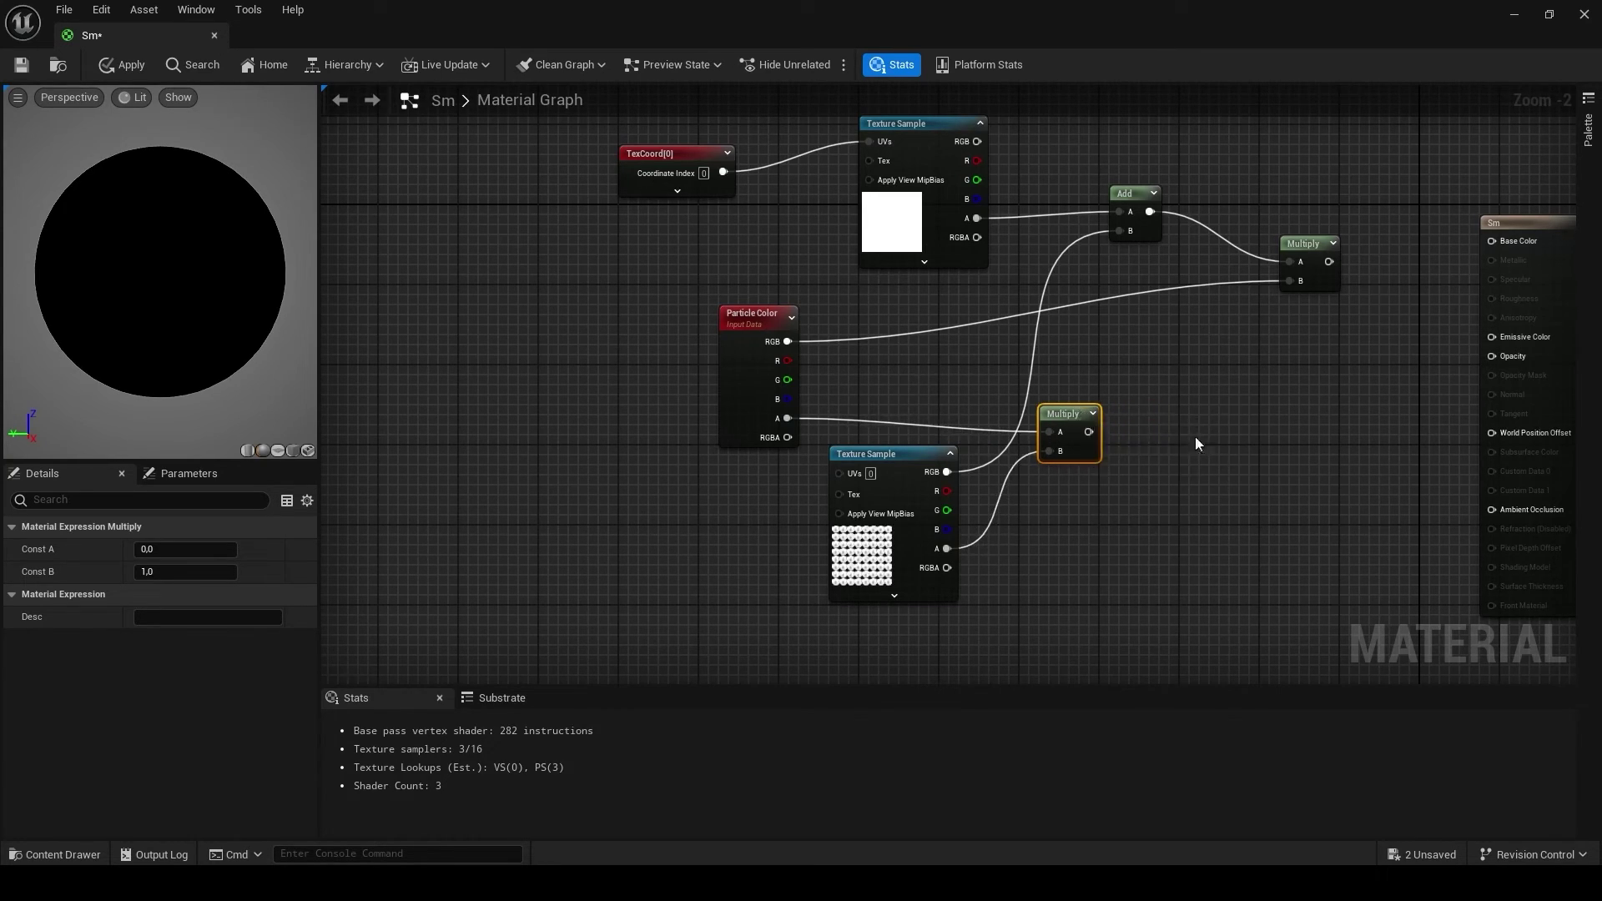
Step: Add a Clamp node fed by the alpha Multiply result
right_click(1253, 432)
text(clamp)
click(1295, 504)
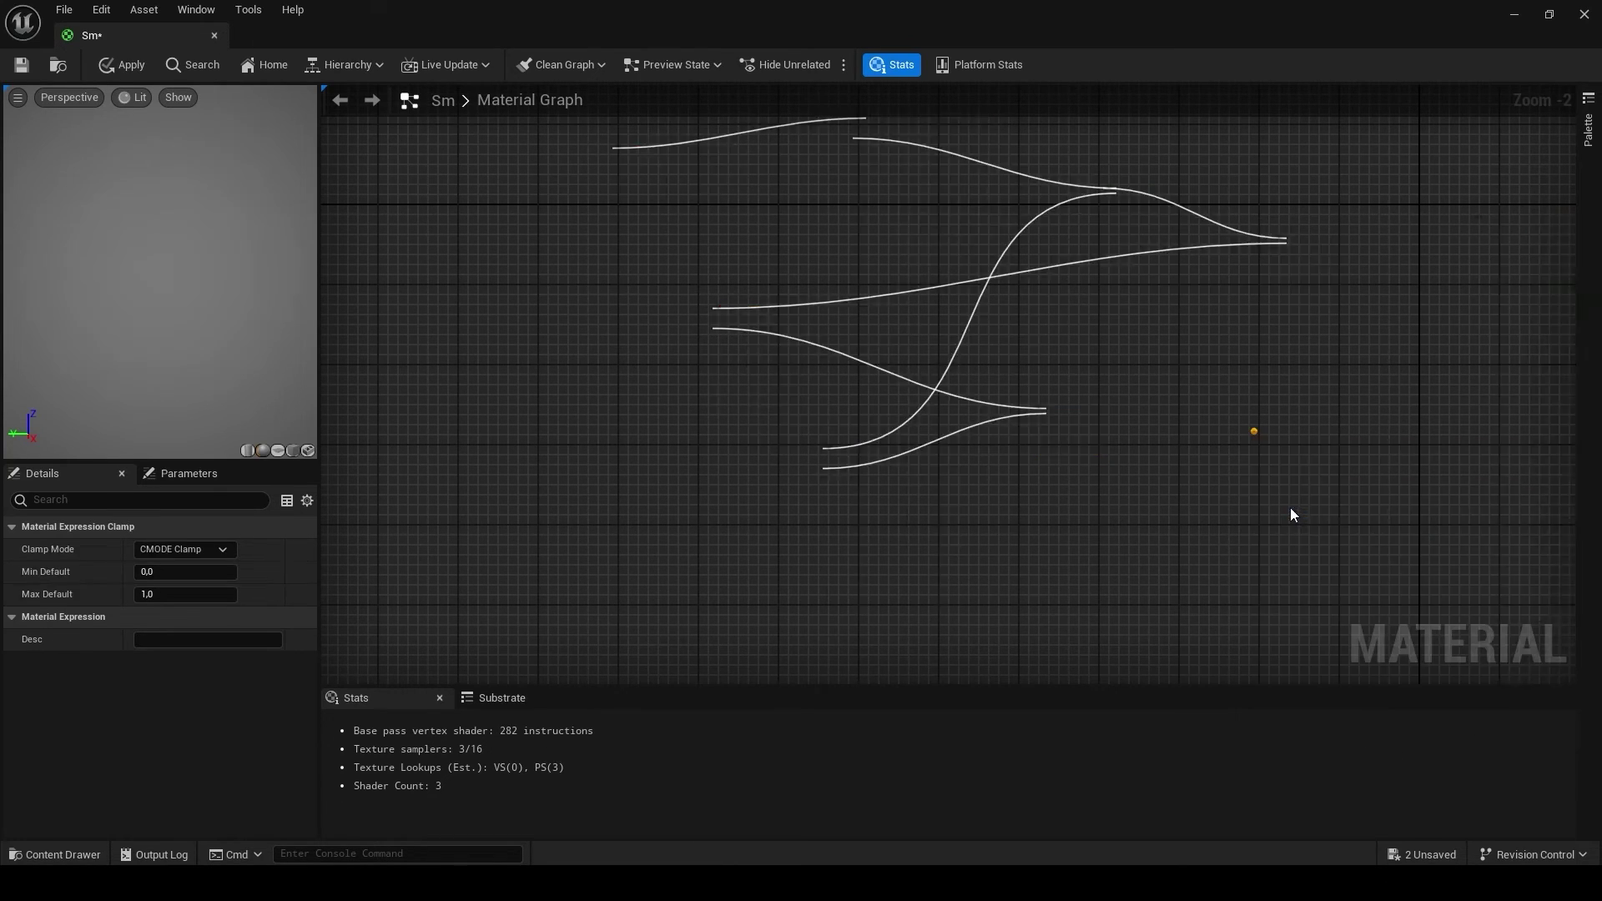
drag(1272, 442, 1217, 426)
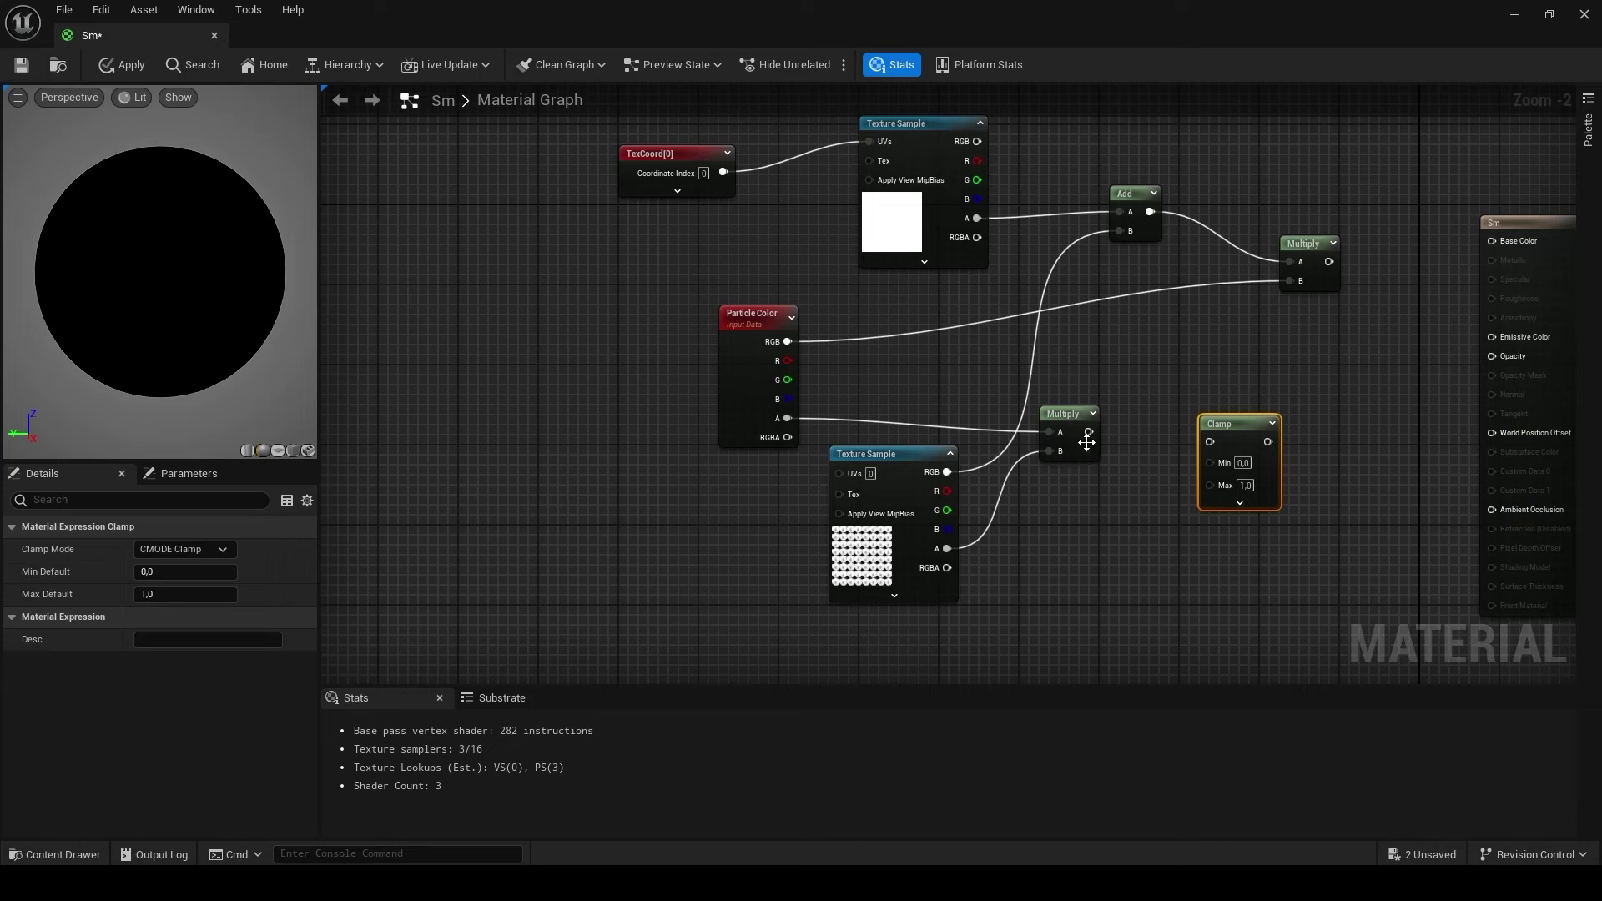
drag(1088, 432, 1210, 442)
Step: Connect the color Multiply to Base Color and the Clamp output to Opacity
right_drag(1395, 429, 1218, 407)
drag(1158, 249, 1321, 229)
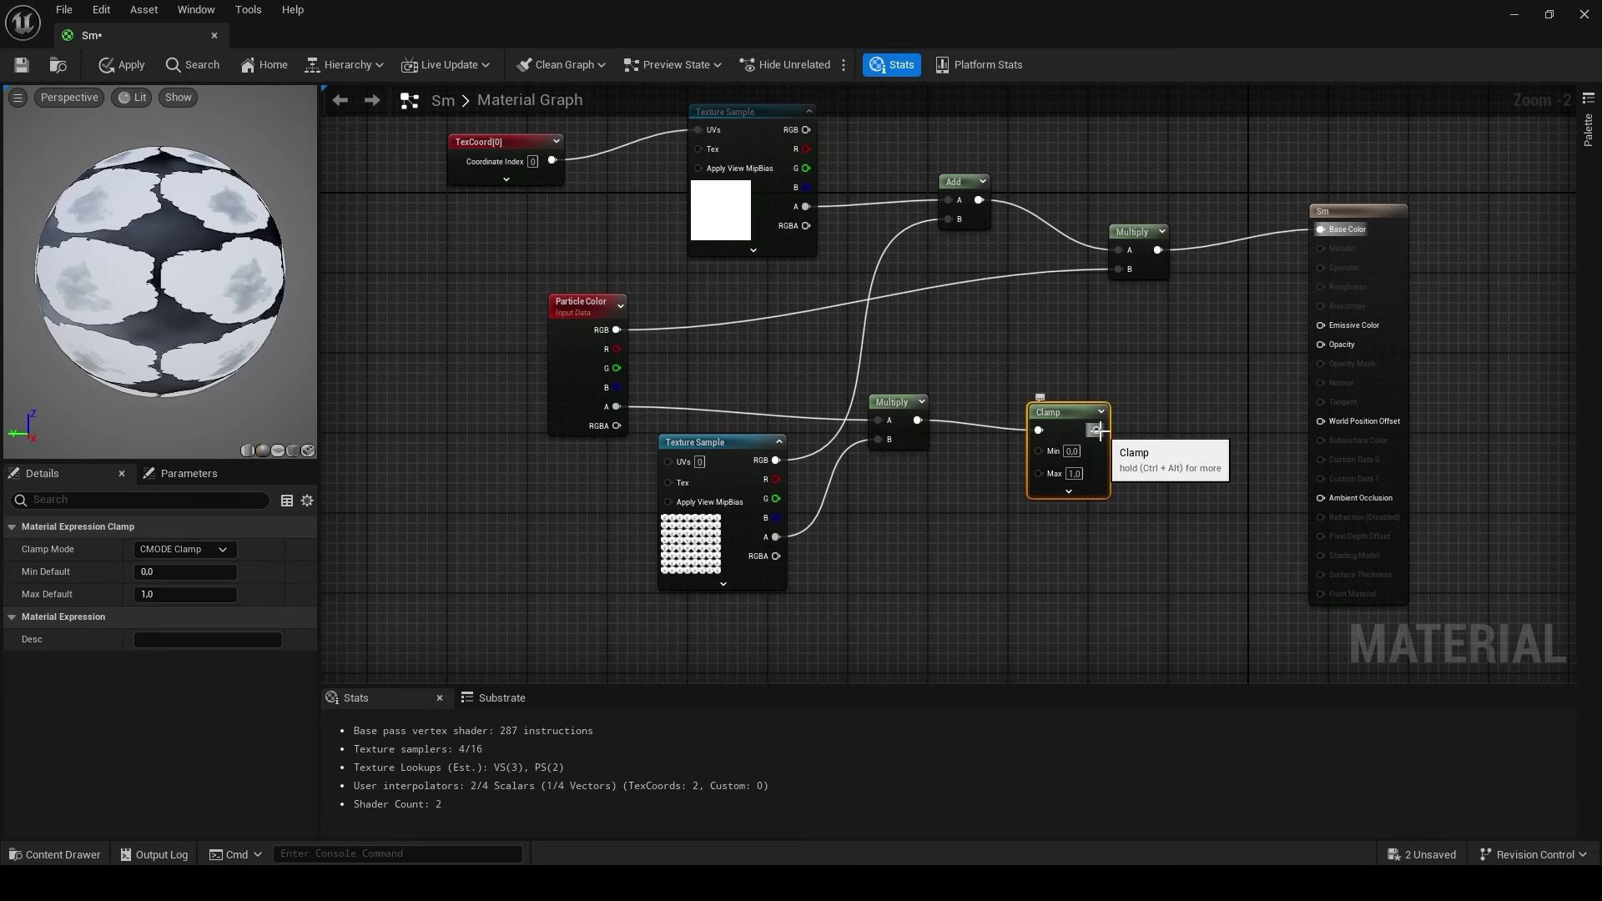
drag(1098, 430, 1337, 348)
drag(1384, 211, 1532, 222)
right_drag(1221, 488, 1033, 428)
Step: Add a Depth Fade node taking Clamp's output and feeding the material's Opacity
right_click(1032, 428)
text(depth)
click(1096, 506)
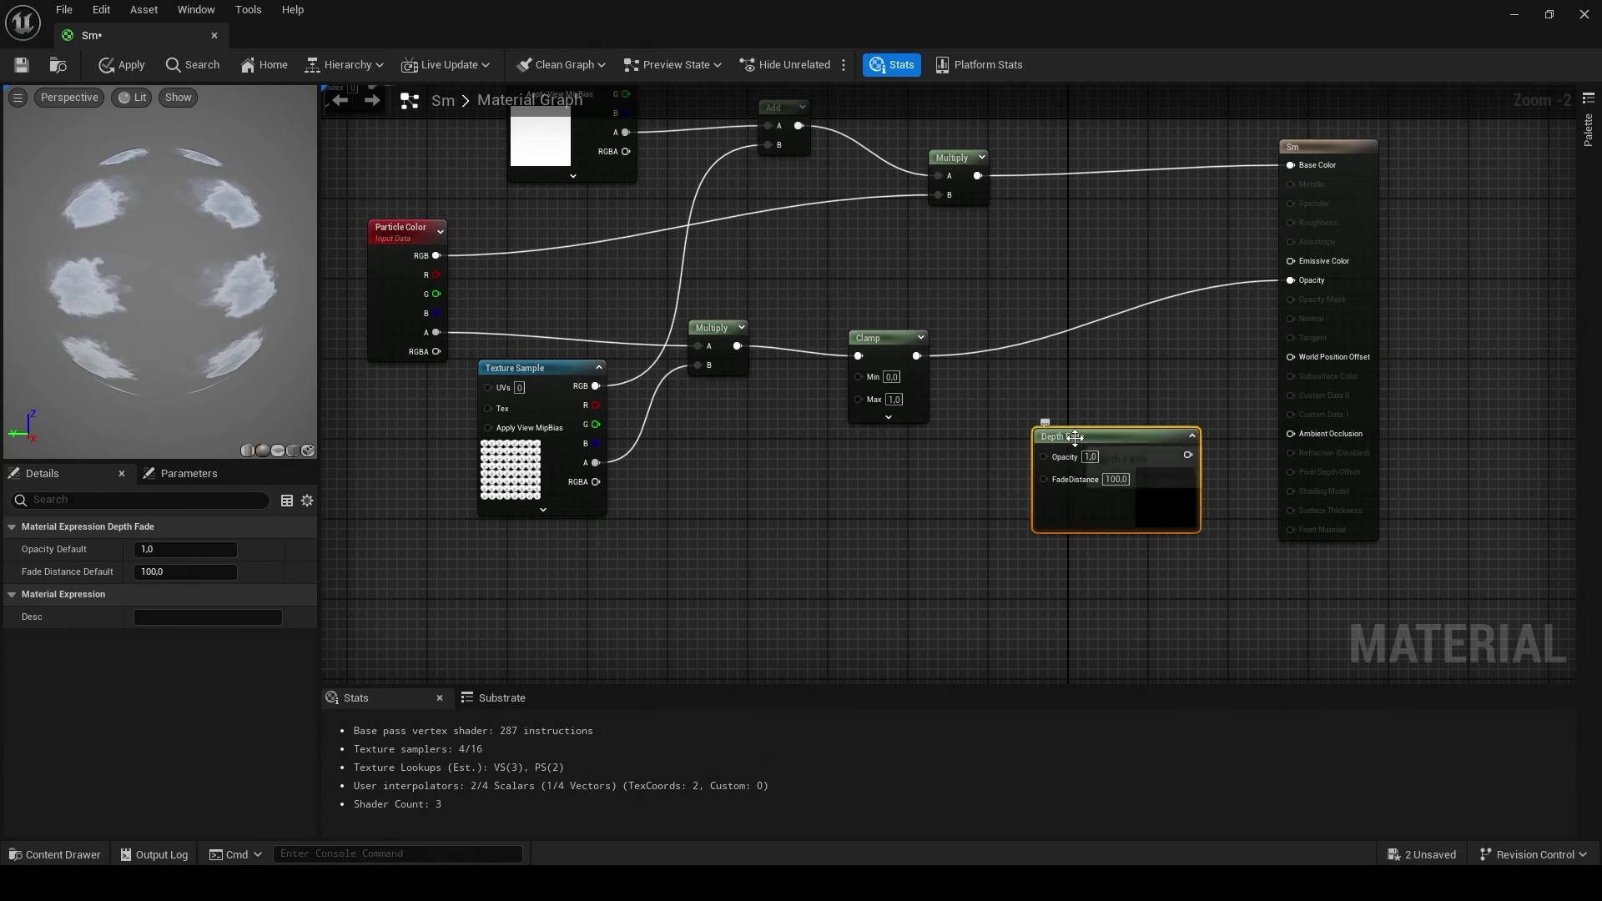
drag(1070, 441, 1074, 393)
drag(918, 356, 1053, 414)
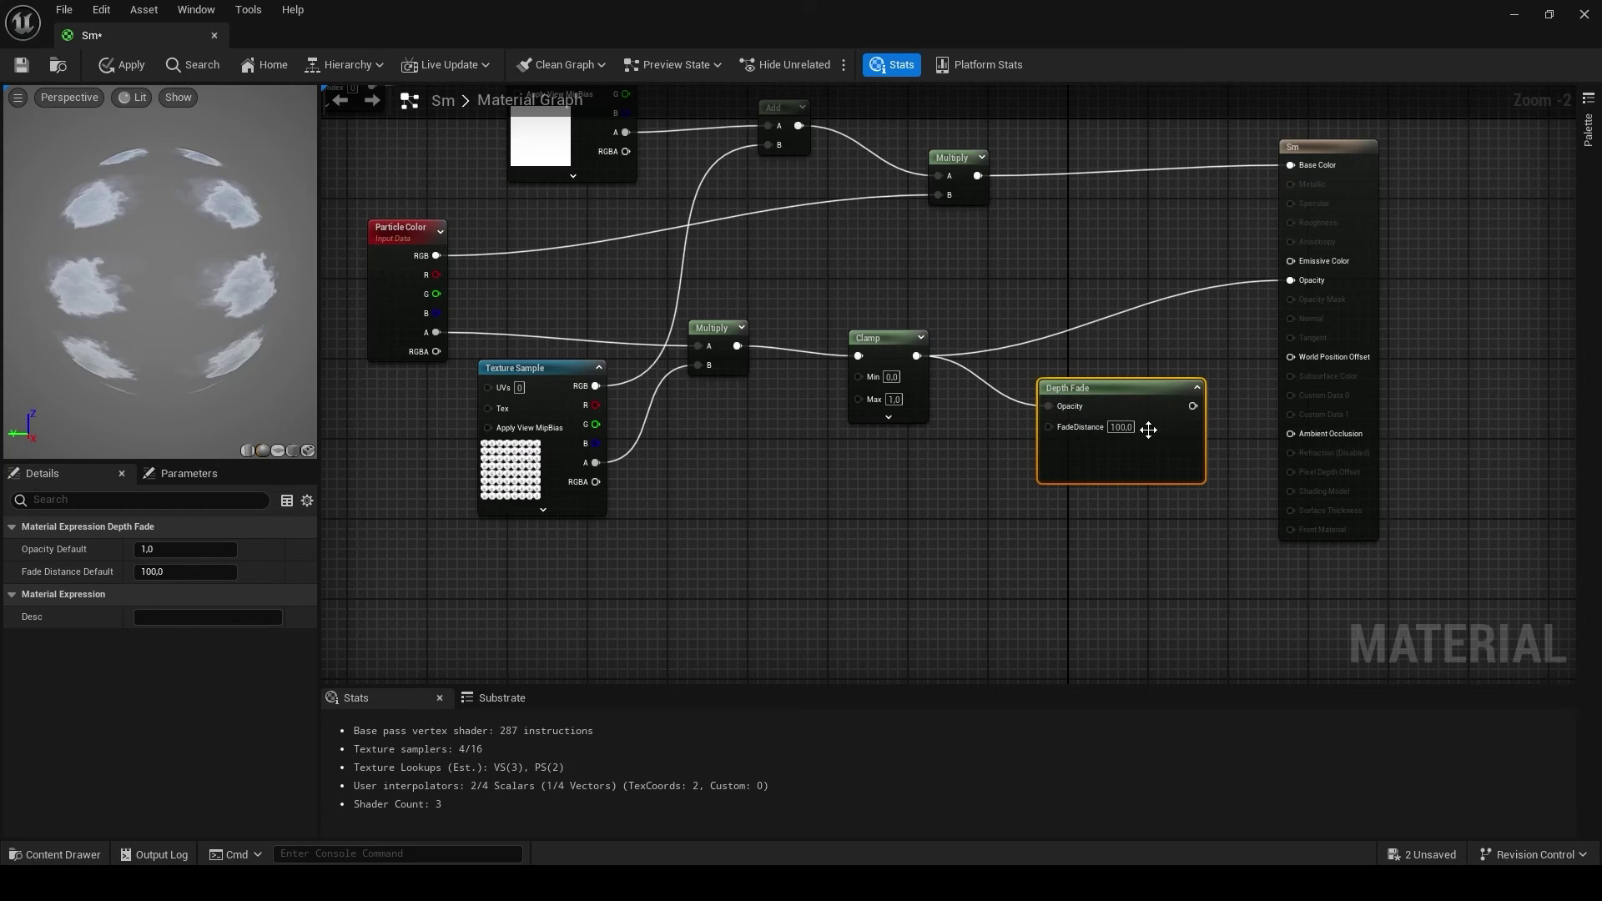
drag(1193, 406, 1290, 280)
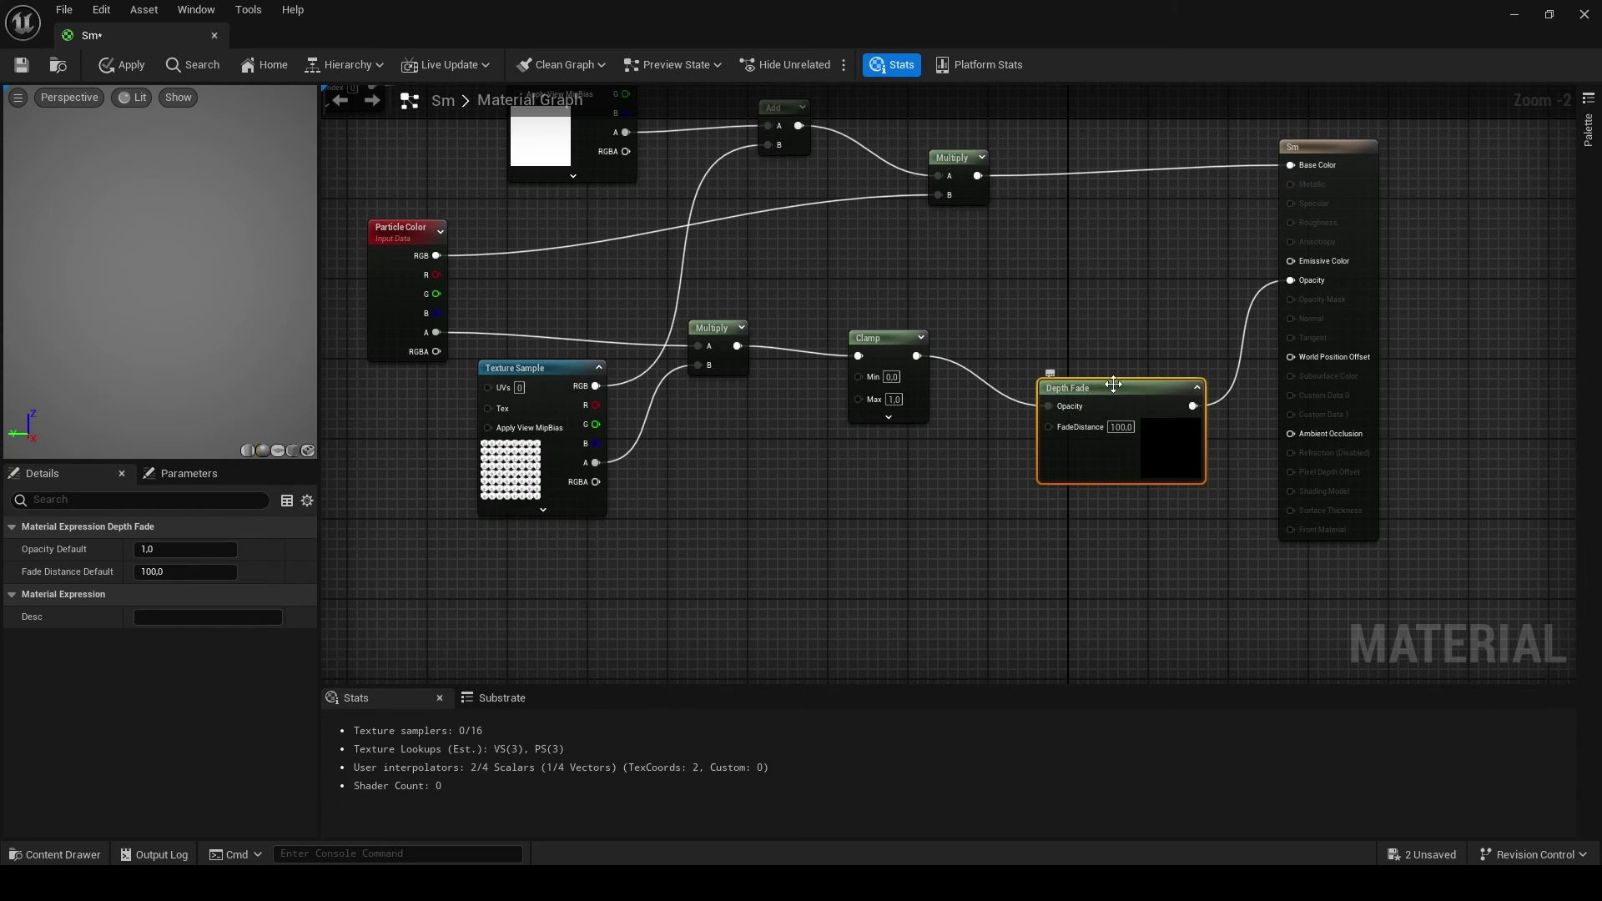
drag(1115, 390, 1084, 350)
Step: Select the Depth Fade node to review its FadeDistance setting
click(1091, 387)
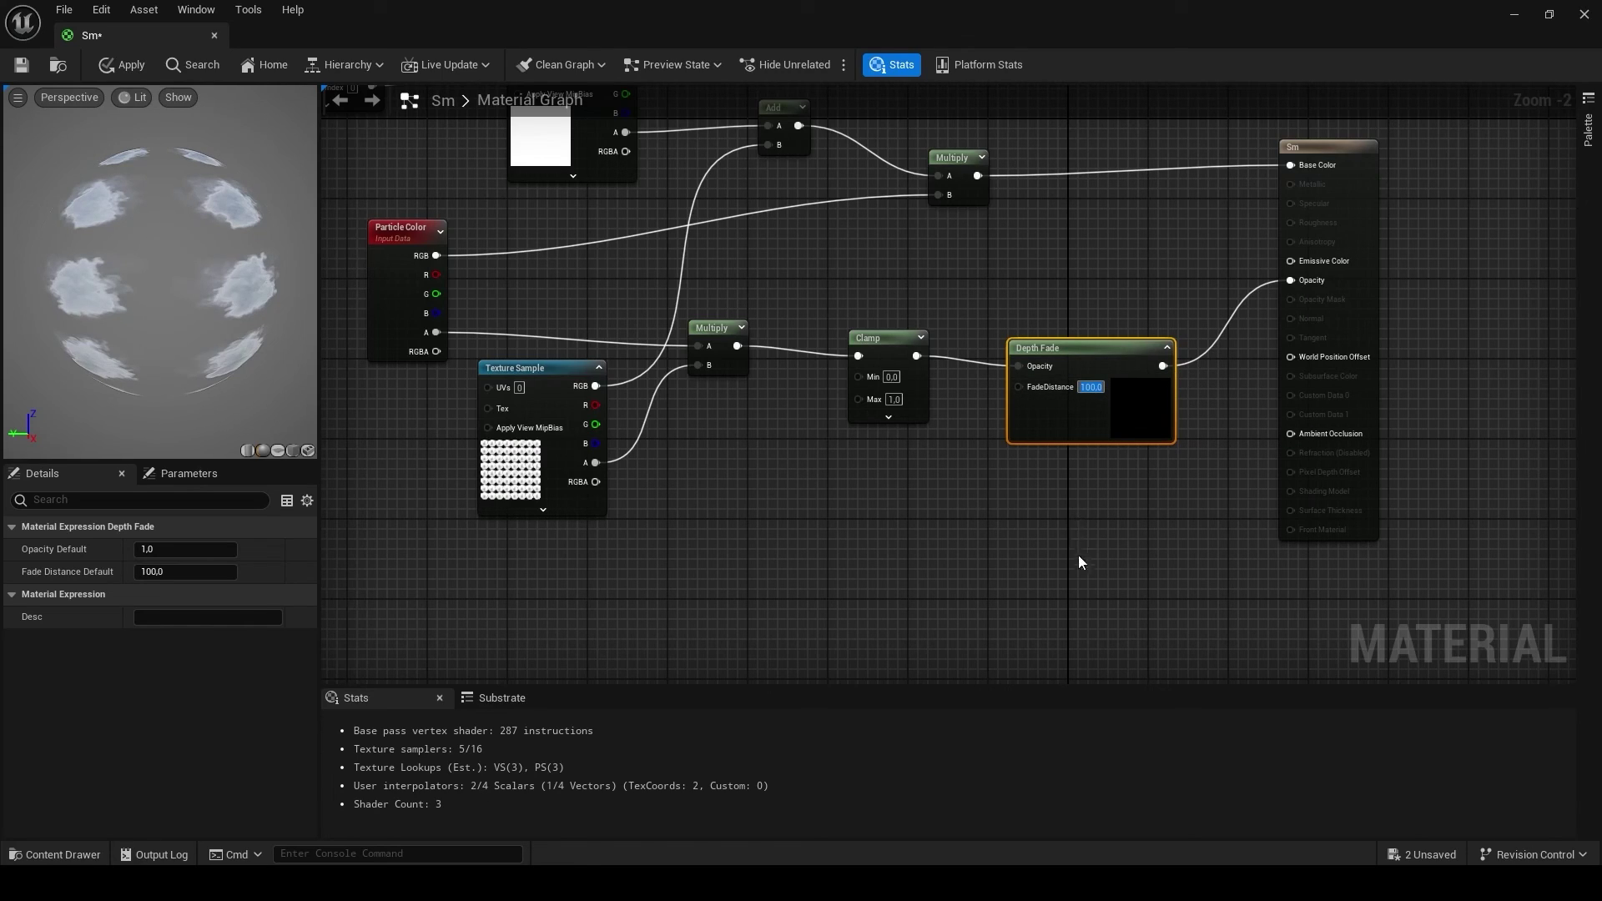
click(1081, 516)
click(1054, 344)
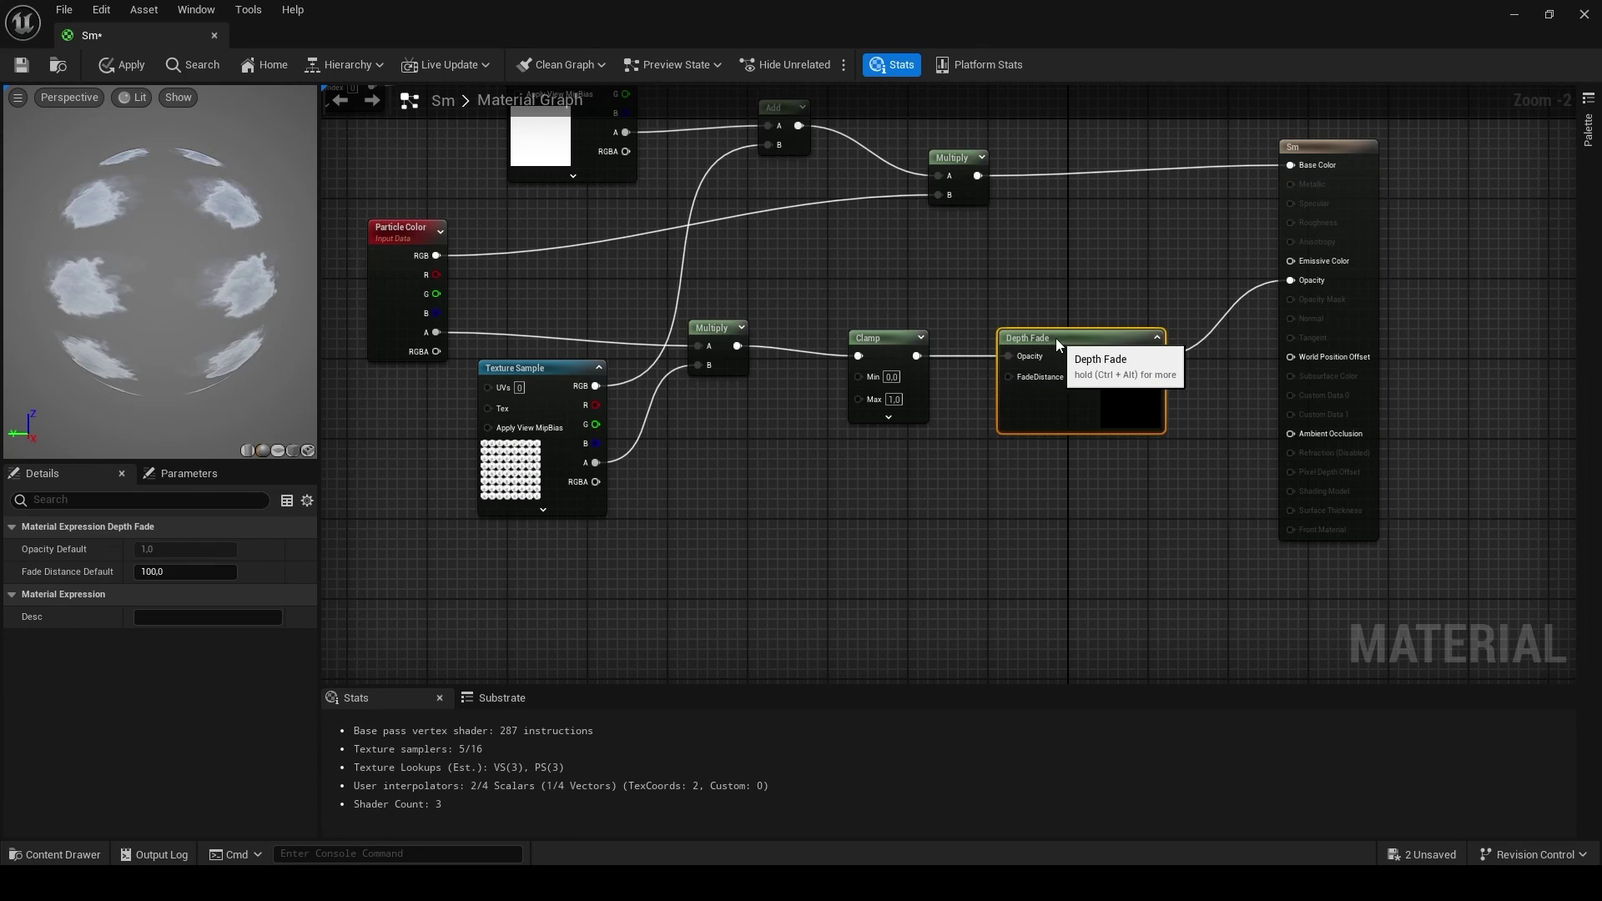
scroll(928, 512, down, 2)
Step: Save the Sm material to /Game/NiagaraPractice/Sm
right_drag(853, 517, 944, 553)
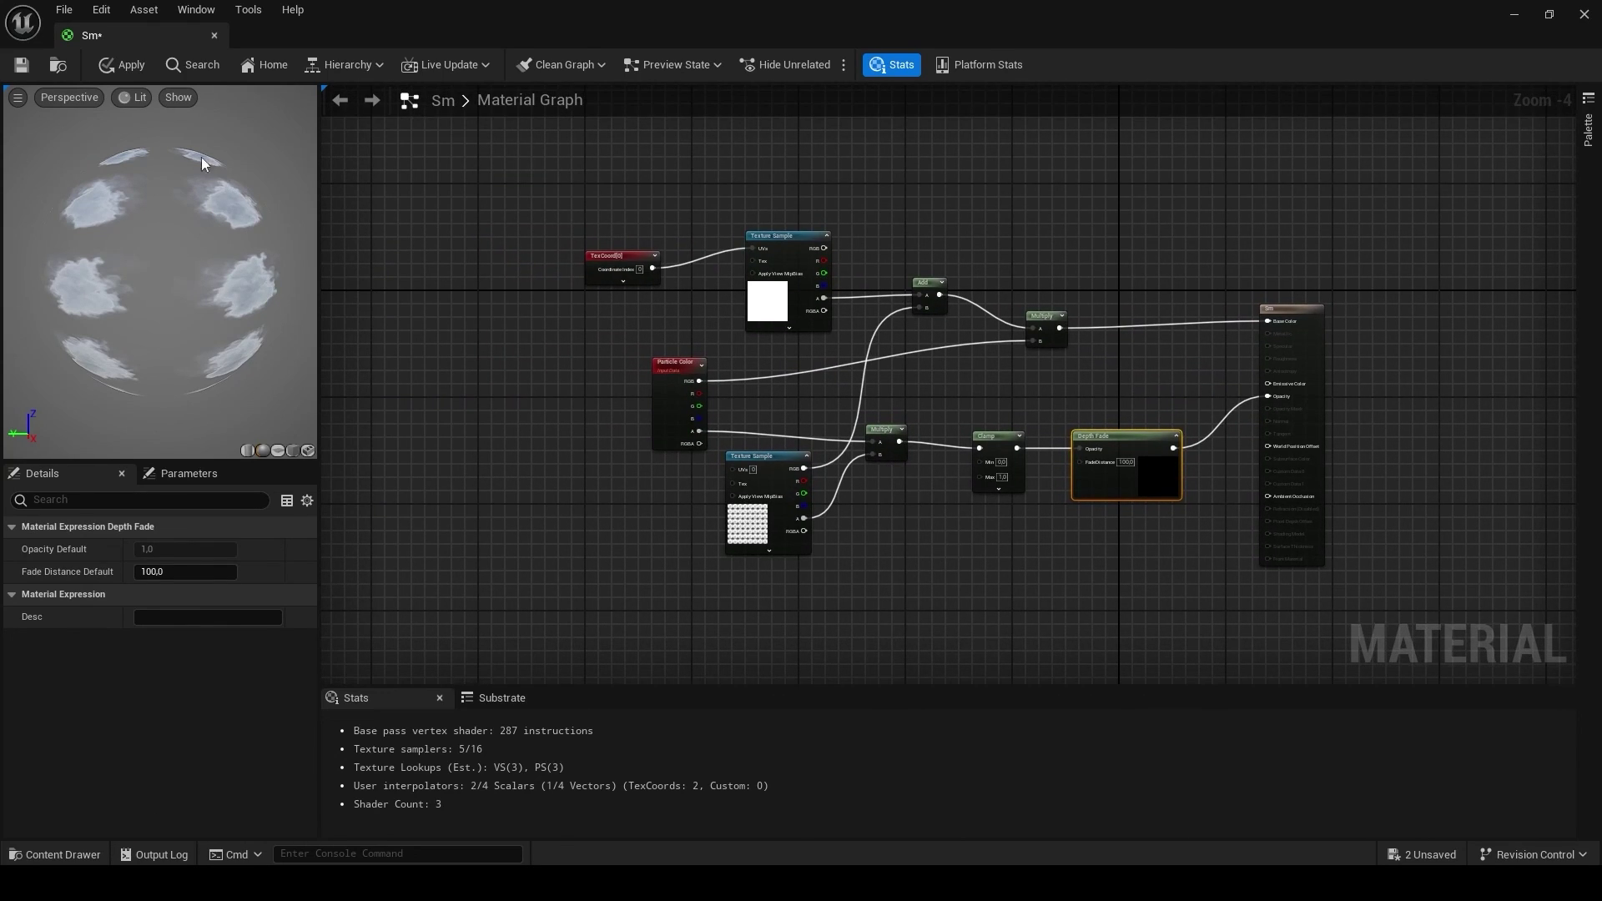
click(23, 66)
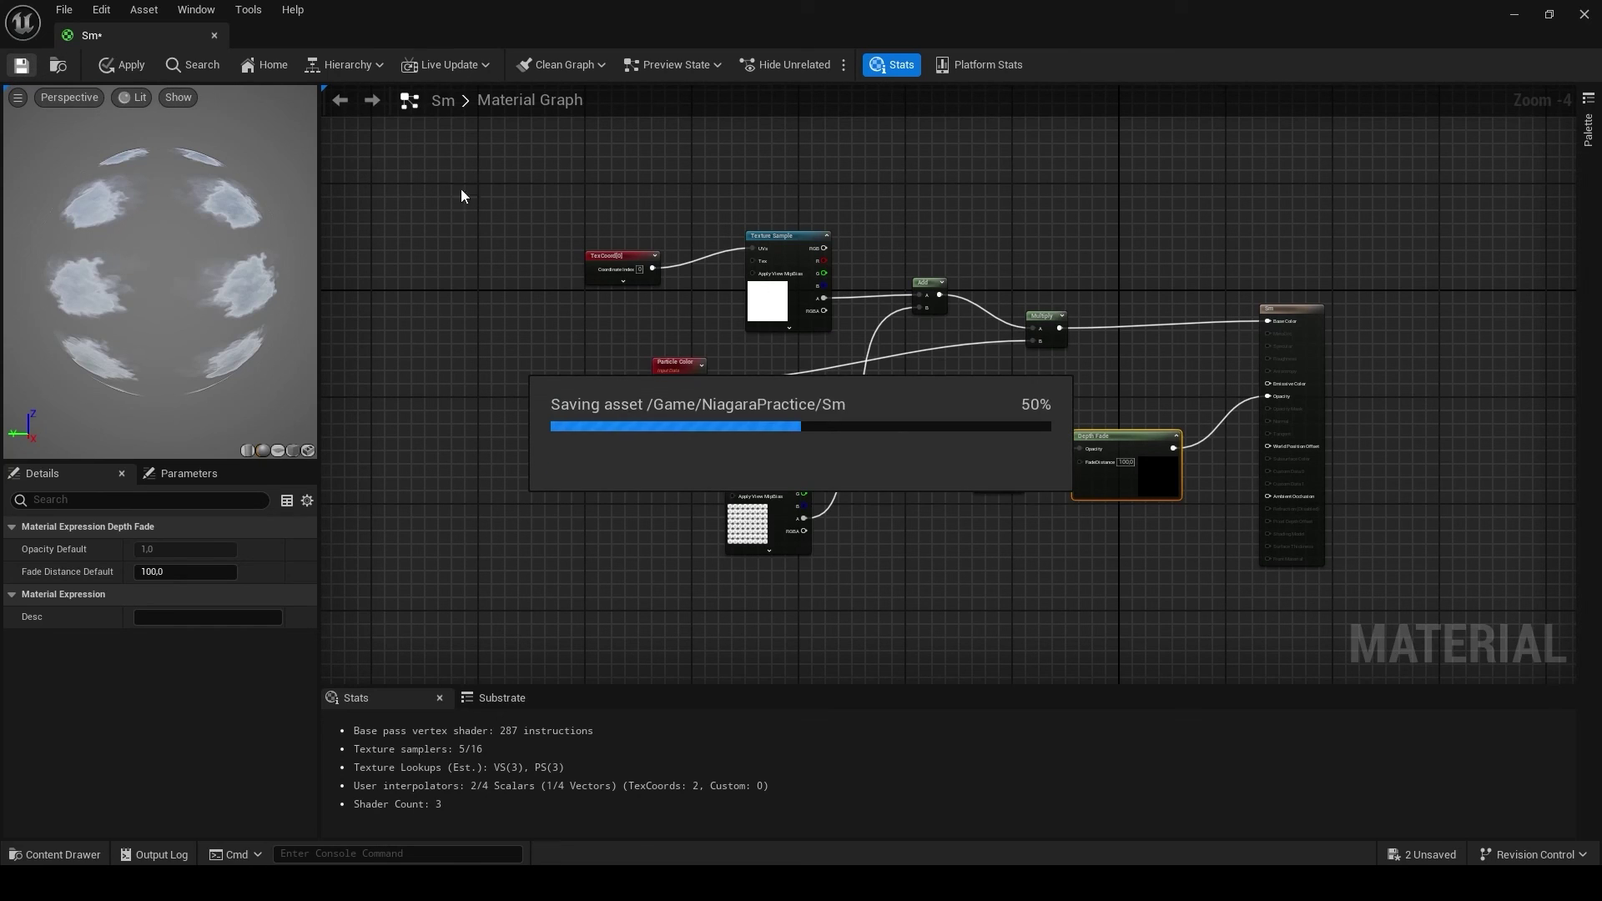